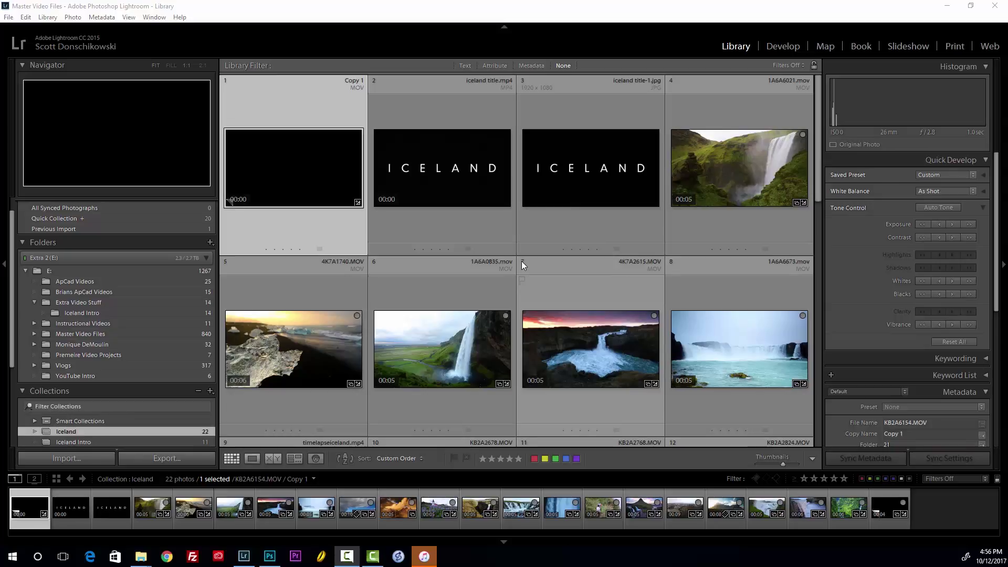
# - Look through the video clips in the Iceland collection from the first row to the last and back
pyautogui.scroll(-3, 120, 394)
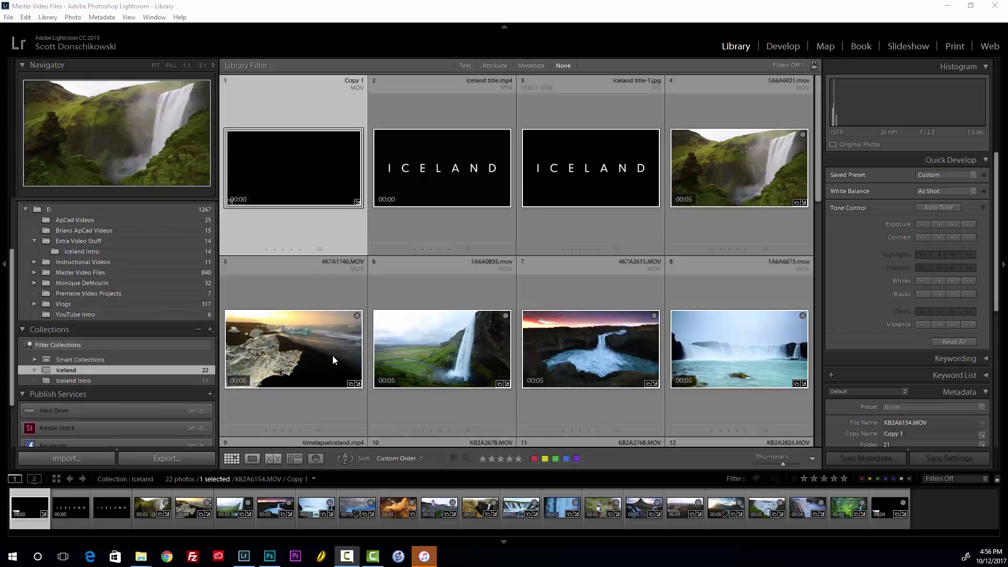
pyautogui.scroll(-10, 526, 315)
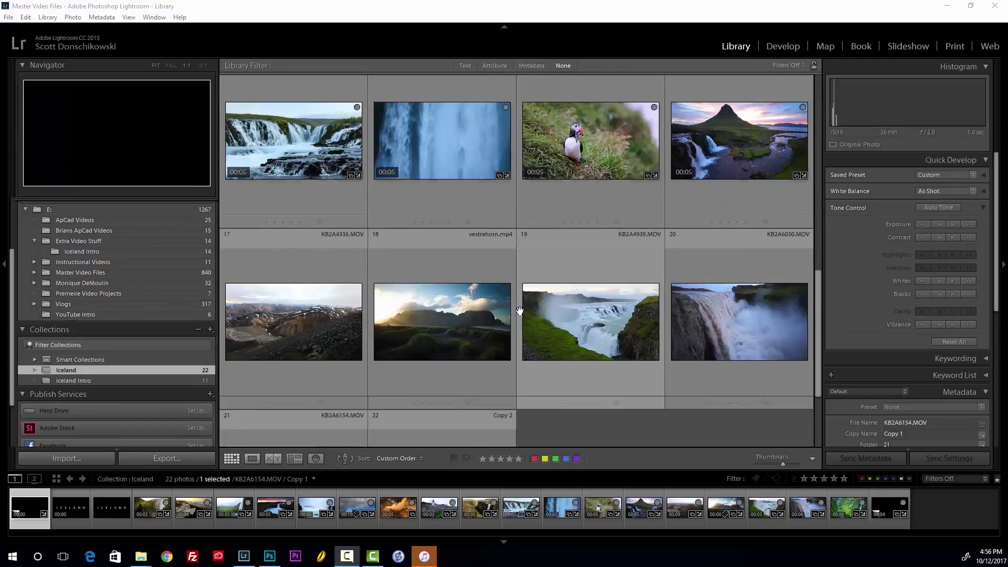
pyautogui.scroll(10, 561, 326)
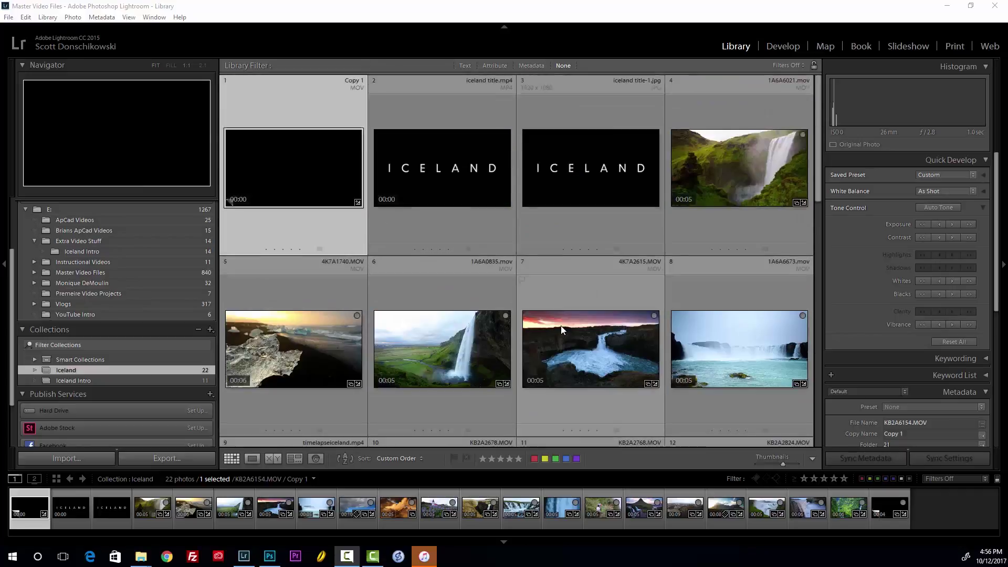
pyautogui.scroll(-7, 561, 325)
pyautogui.scroll(-3, 561, 326)
pyautogui.scroll(10, 561, 326)
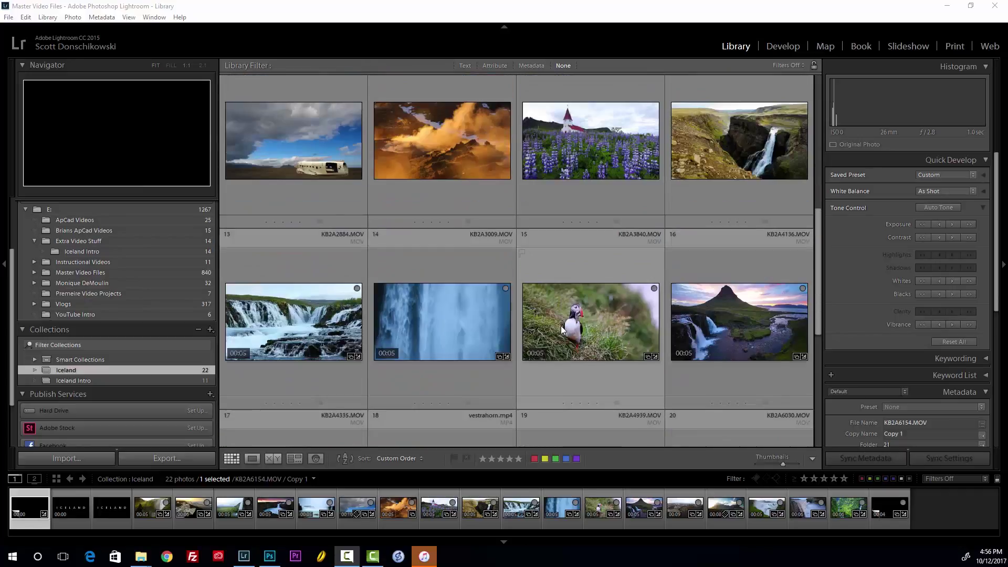
pyautogui.scroll(1, 561, 326)
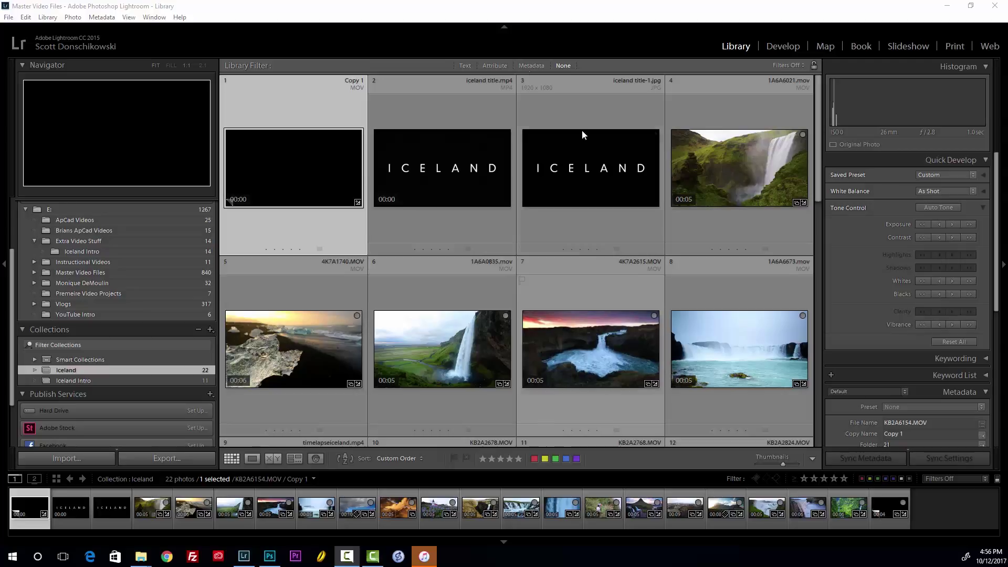
# - Play iceland title.mp4 in Loupe view and return to the thumbnail grid
pyautogui.doubleClick(475, 173)
pyautogui.press('space')
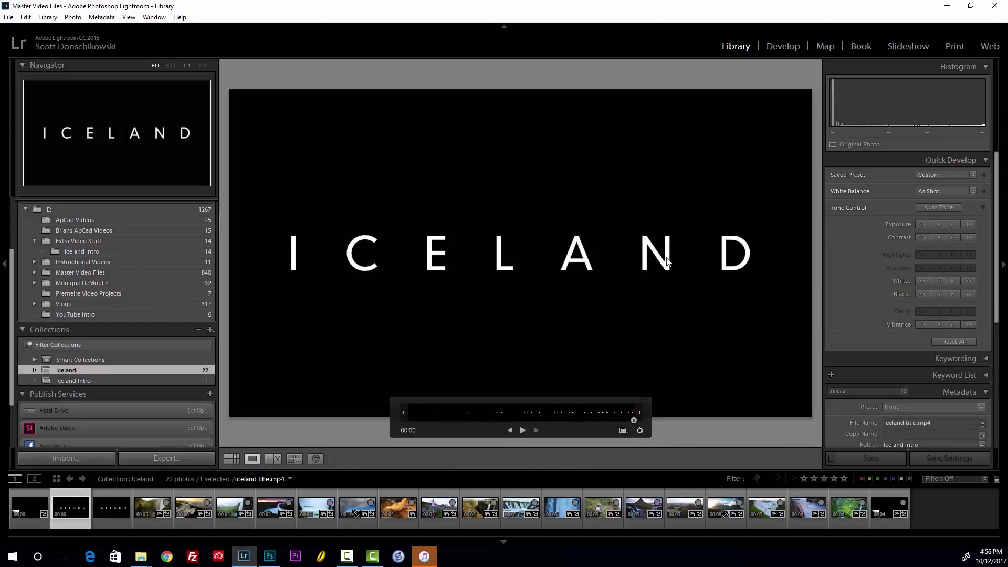
pyautogui.press('space')
pyautogui.press('space')
pyautogui.press('space')
pyautogui.click(232, 459)
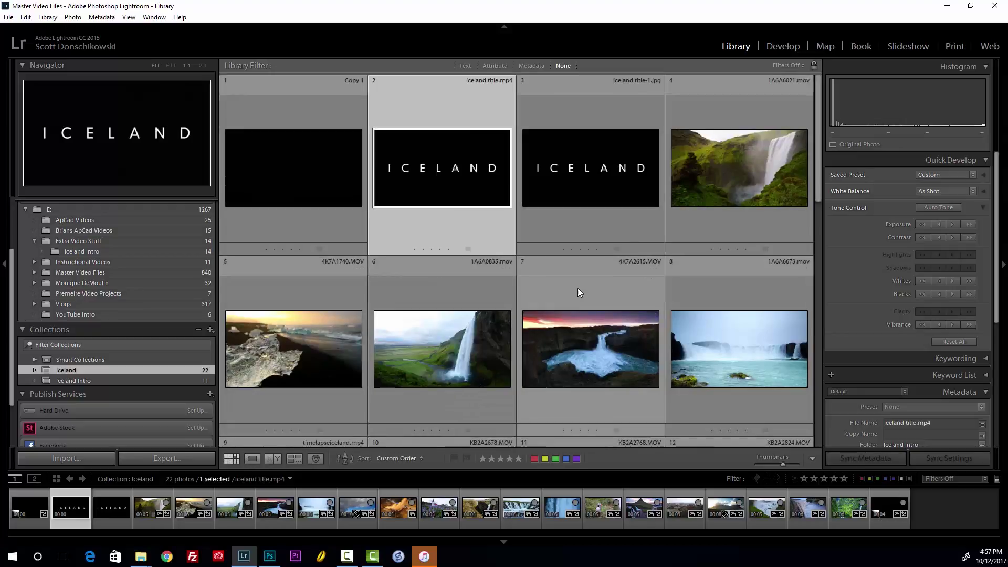
# - Open the waterfall clip 1A6A6021.mov in Loupe view, hiding and reshowing its trim timeline
pyautogui.click(740, 189)
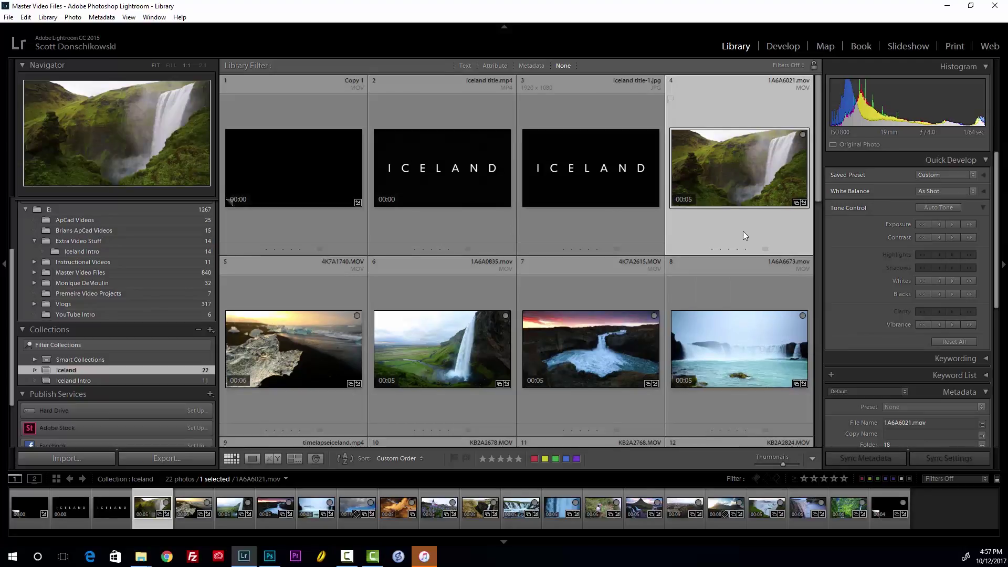
pyautogui.doubleClick(741, 183)
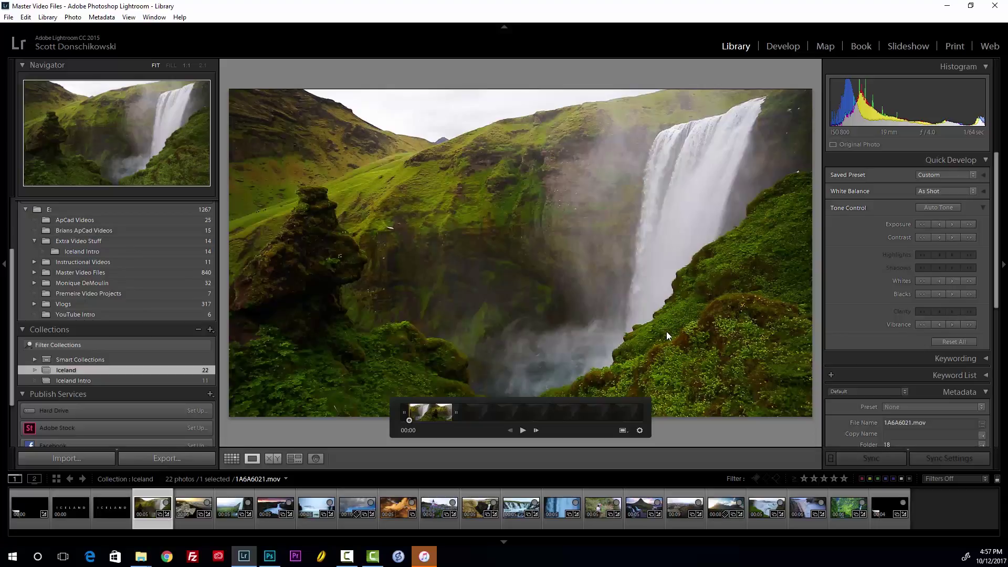
pyautogui.click(640, 431)
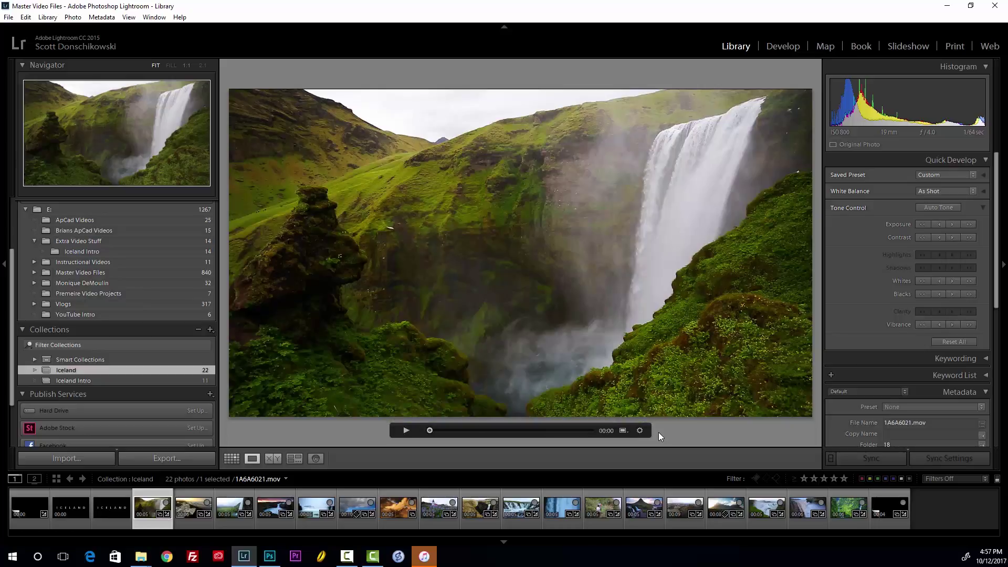
pyautogui.click(641, 430)
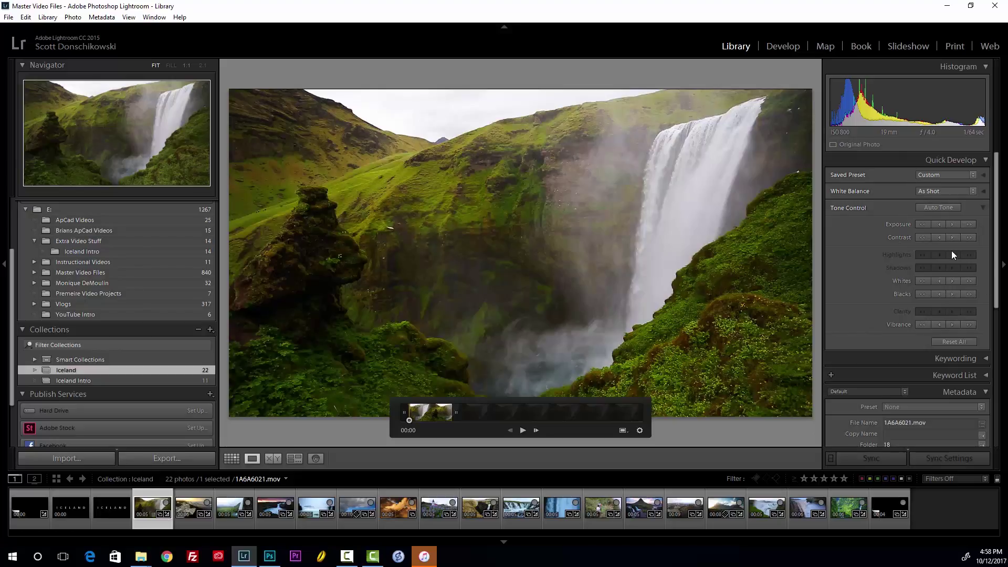
# - Collapse and re-expand the Quick Develop settings, and scrub the waterfall clip to 00:04
pyautogui.click(961, 162)
pyautogui.click(961, 162)
pyautogui.moveTo(411, 420); pyautogui.dragTo(441, 420)
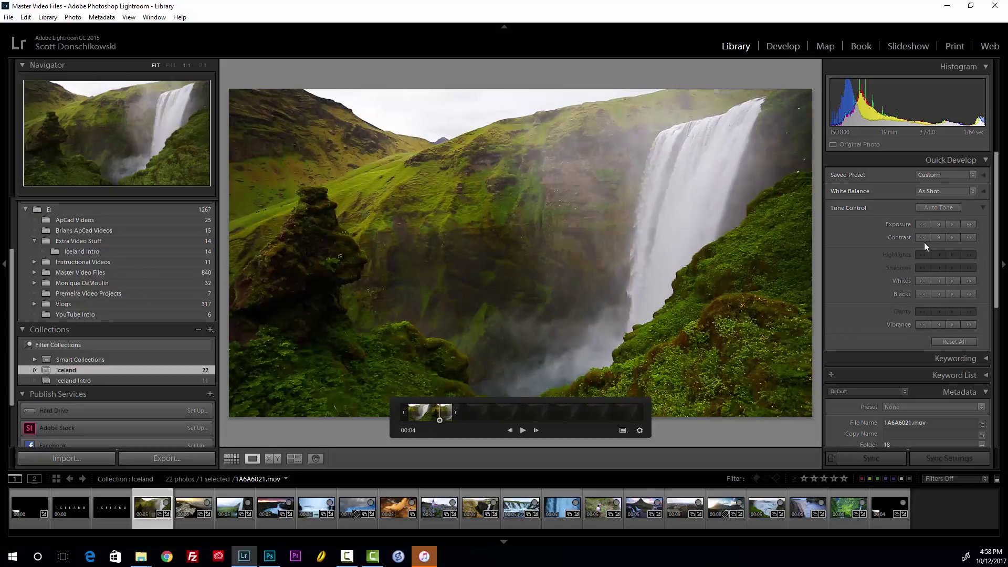
# - In Develop, select the still 1A6A6021-5.jpg together with its source clip and review the settings that can be synchronized, without applying them
pyautogui.press('d')
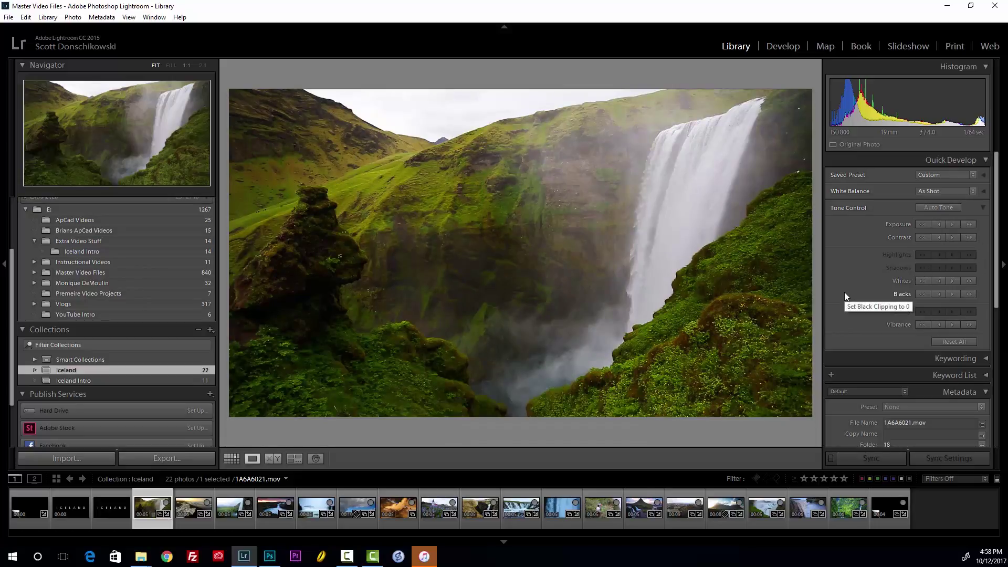
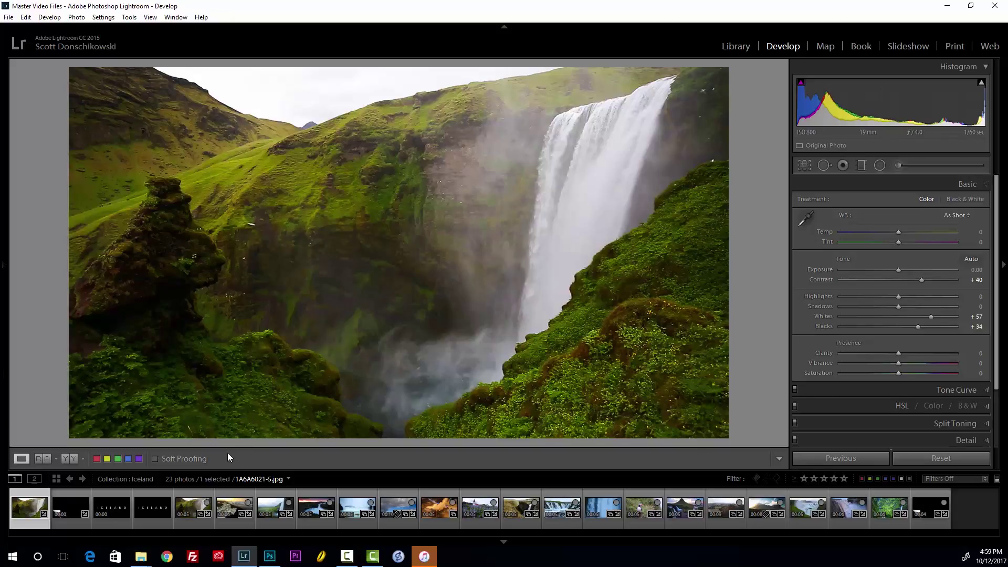
pyautogui.keyDown('ctrl'); pyautogui.click(190, 500); pyautogui.keyUp('ctrl')
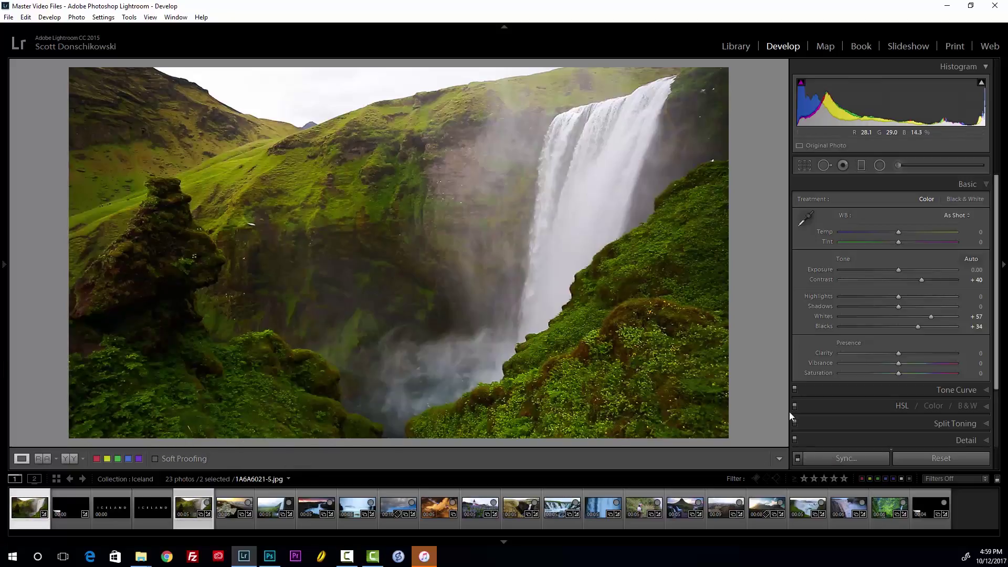
pyautogui.click(877, 461)
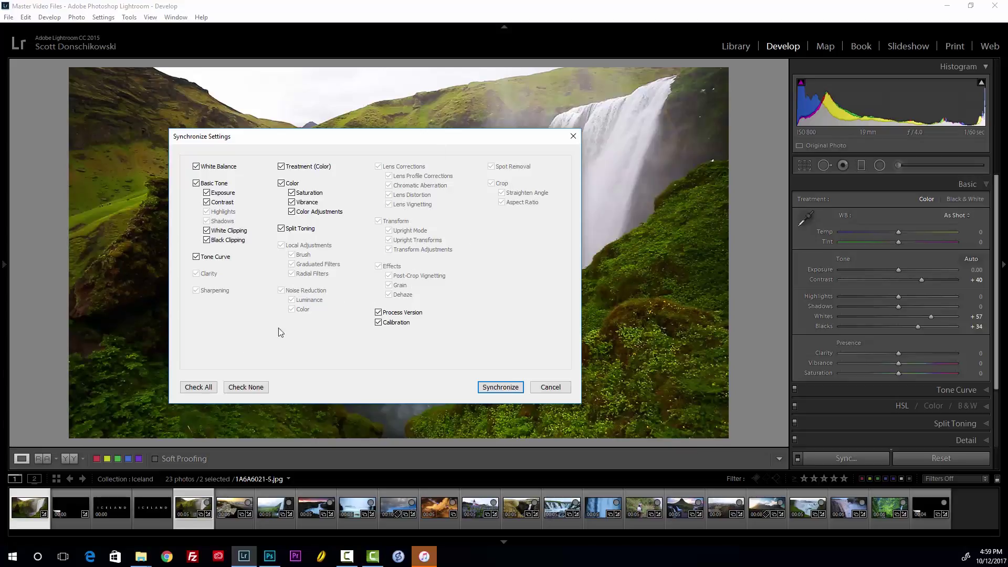
pyautogui.click(208, 392)
pyautogui.click(550, 388)
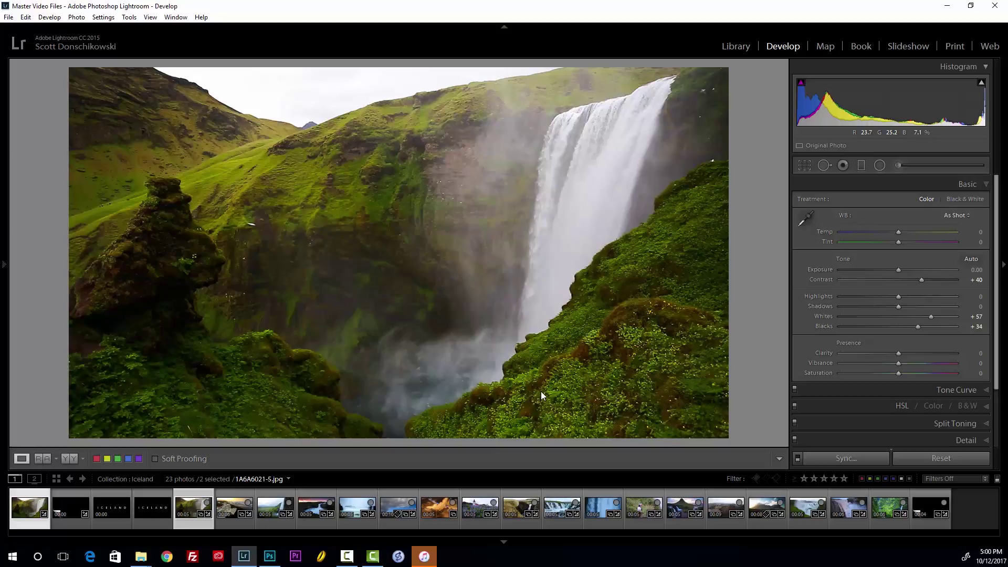
# - Remove the still 1A6A6021-5.jpg from the Iceland collection and return to the Library grid
pyautogui.click(36, 526)
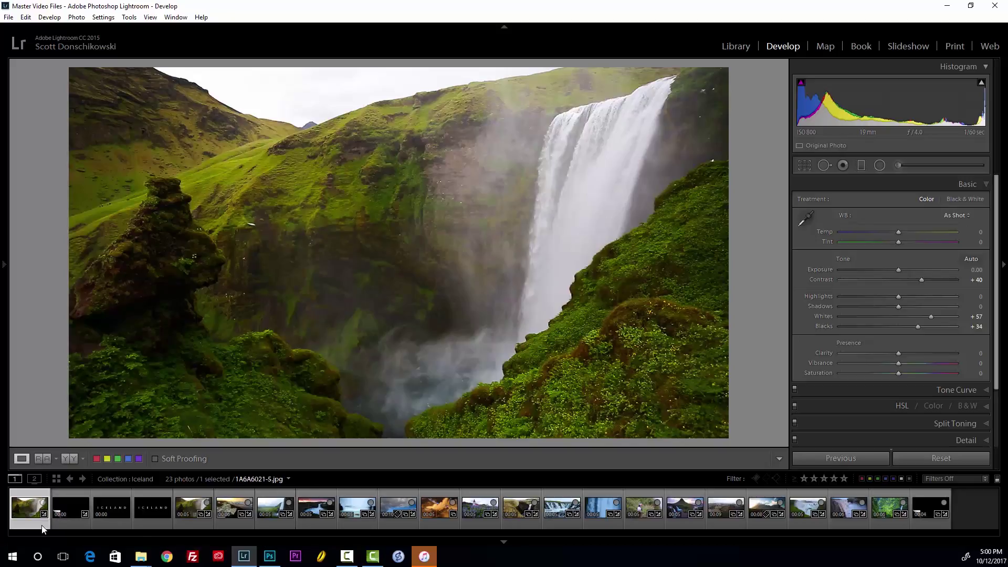
pyautogui.press('Delete')
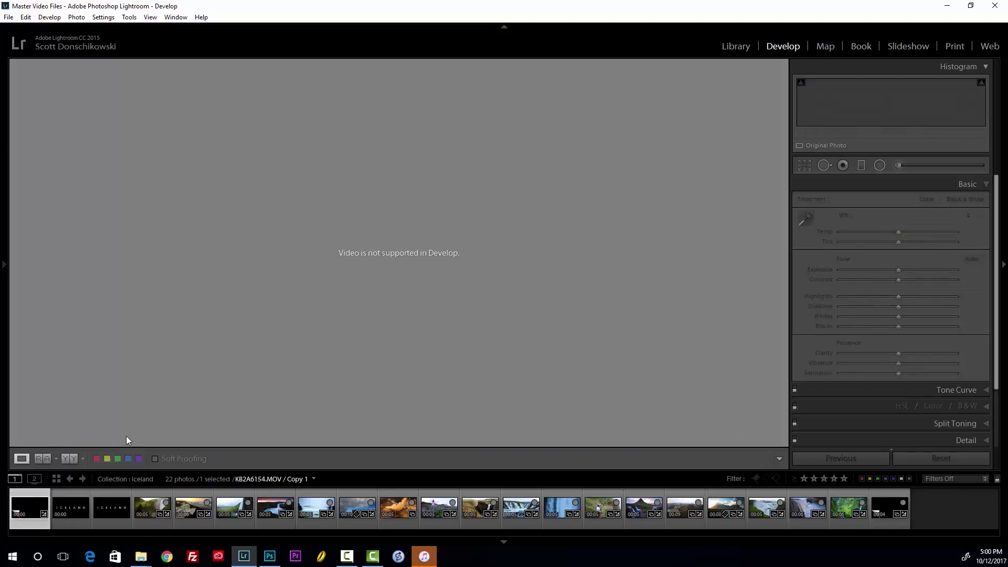
pyautogui.press('g')
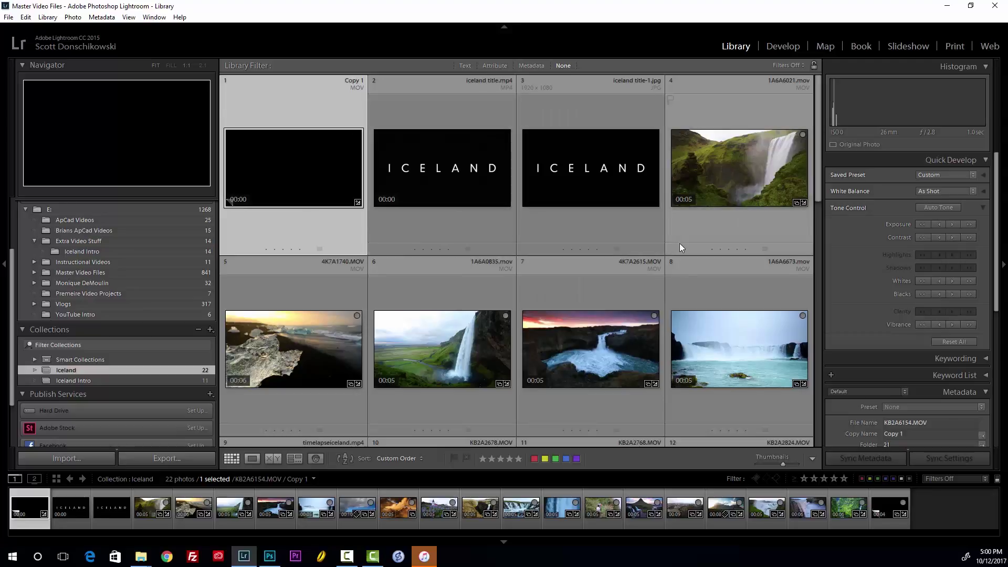
# - Preview the Iceland collection as a slideshow, starting from the clip 1A6A6021.mov, and stop playback
pyautogui.click(908, 46)
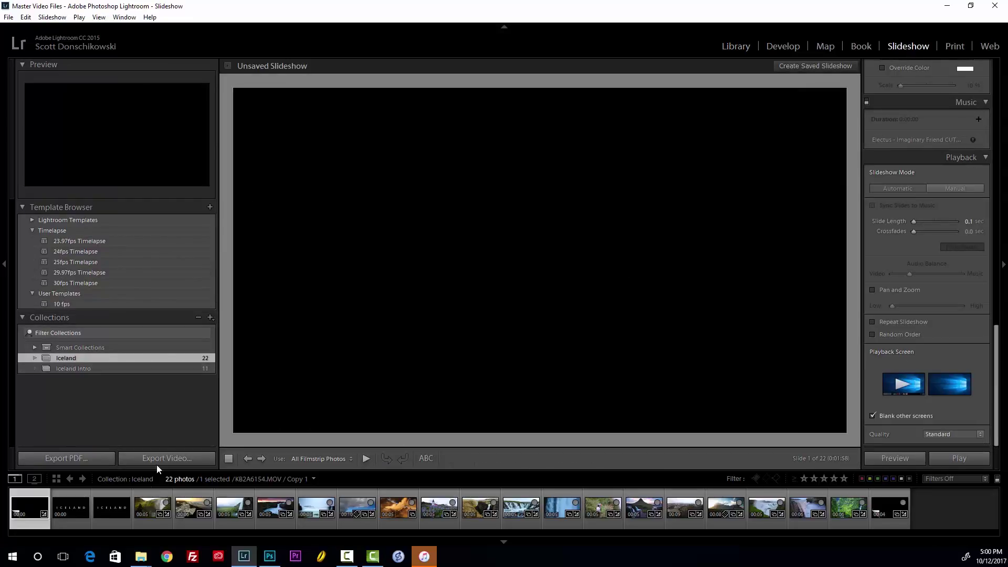
pyautogui.click(146, 501)
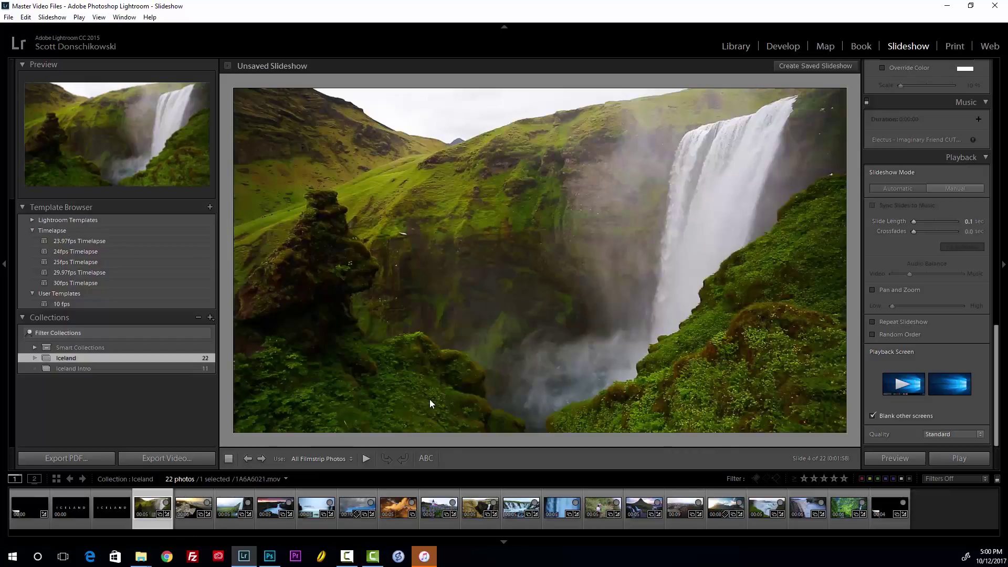
pyautogui.click(366, 458)
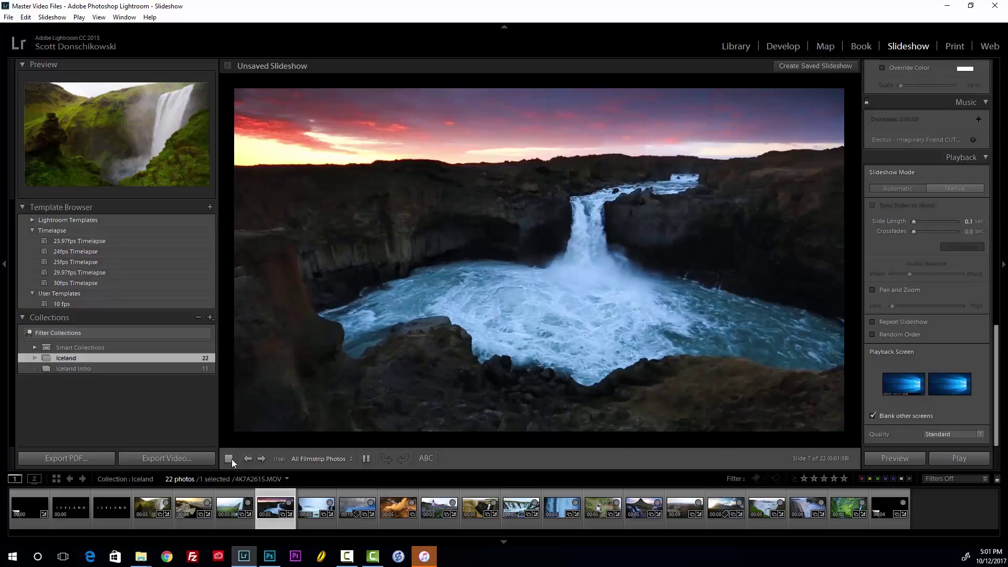
pyautogui.click(230, 459)
# - Examine the video presets offered for exporting the slideshow to video, without exporting it
pyautogui.click(184, 457)
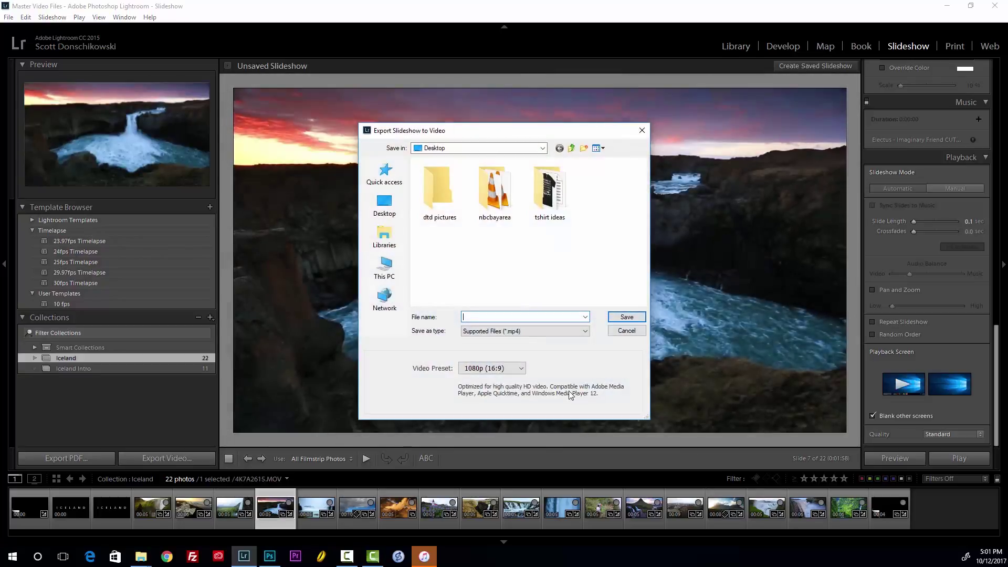
pyautogui.click(509, 368)
pyautogui.click(488, 415)
pyautogui.click(633, 331)
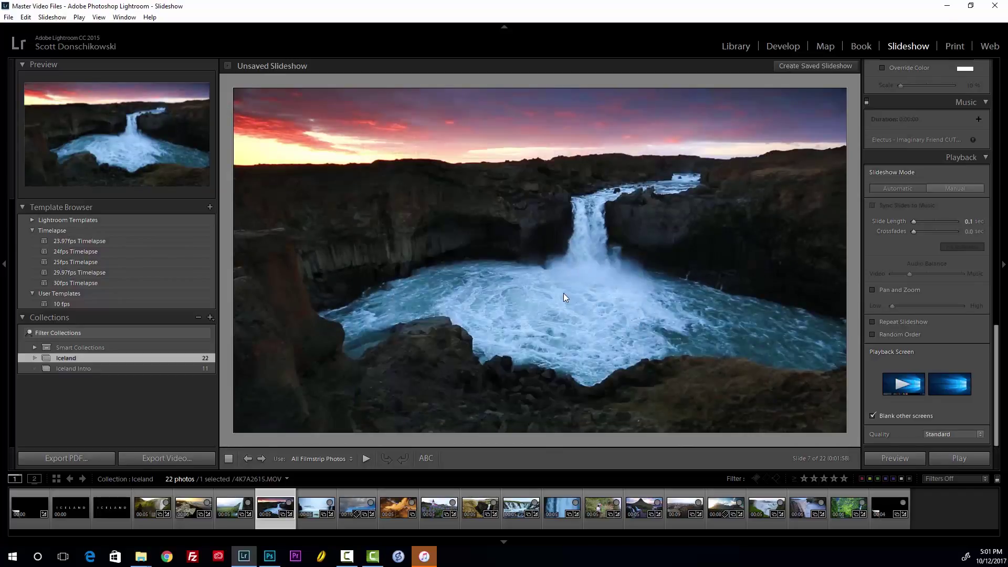
# - Review the slideshow's settings from Options and Layout through Overlays, Music and Playback
pyautogui.scroll(15, 941, 285)
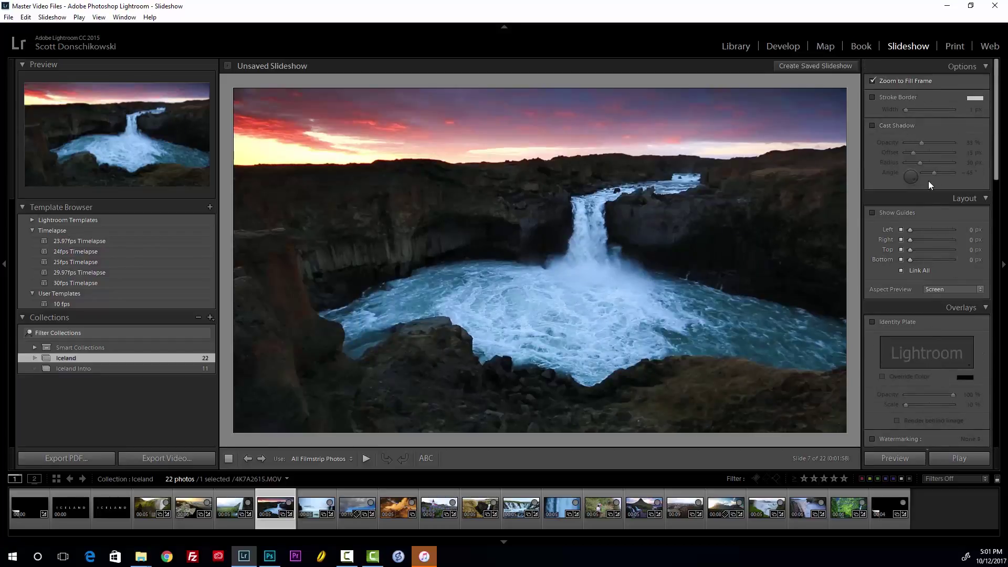
pyautogui.scroll(-15, 938, 212)
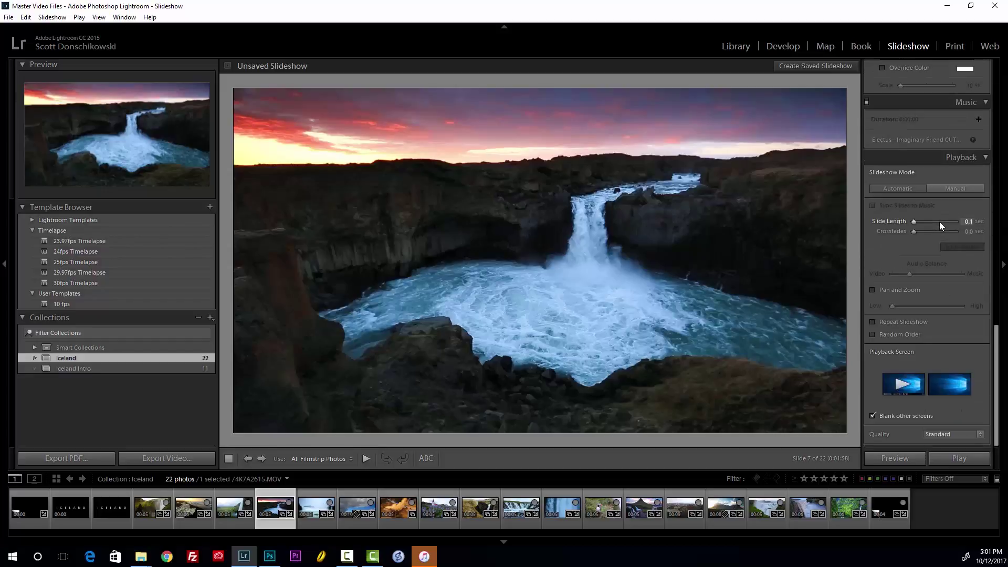
pyautogui.scroll(12, 917, 205)
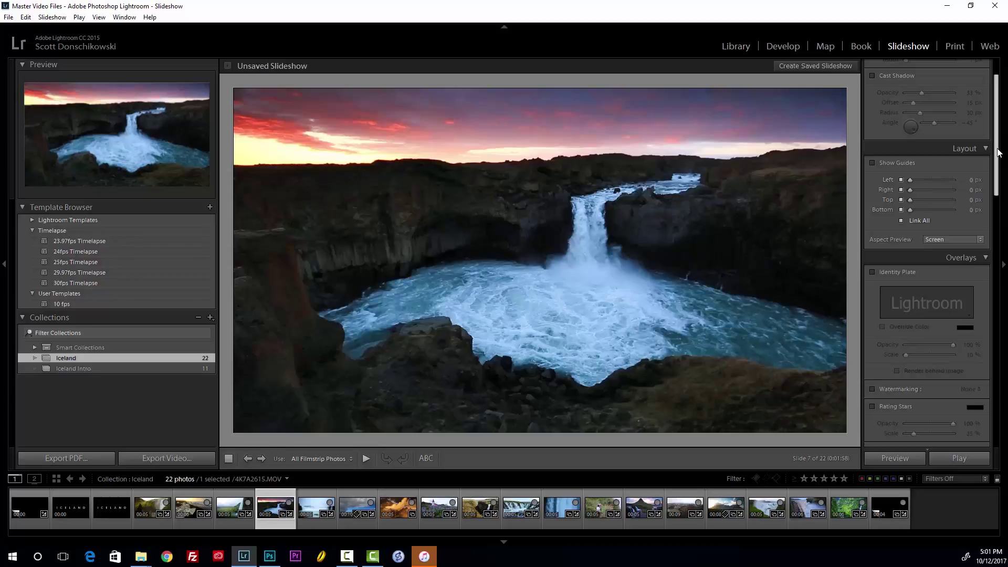
pyautogui.scroll(2, 999, 153)
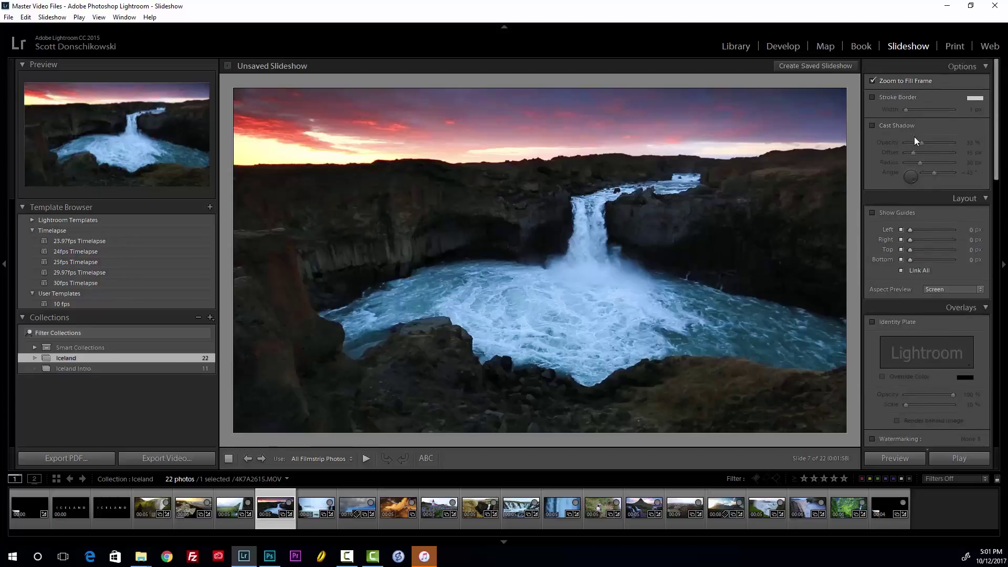
pyautogui.scroll(-7, 916, 138)
pyautogui.scroll(-8, 941, 265)
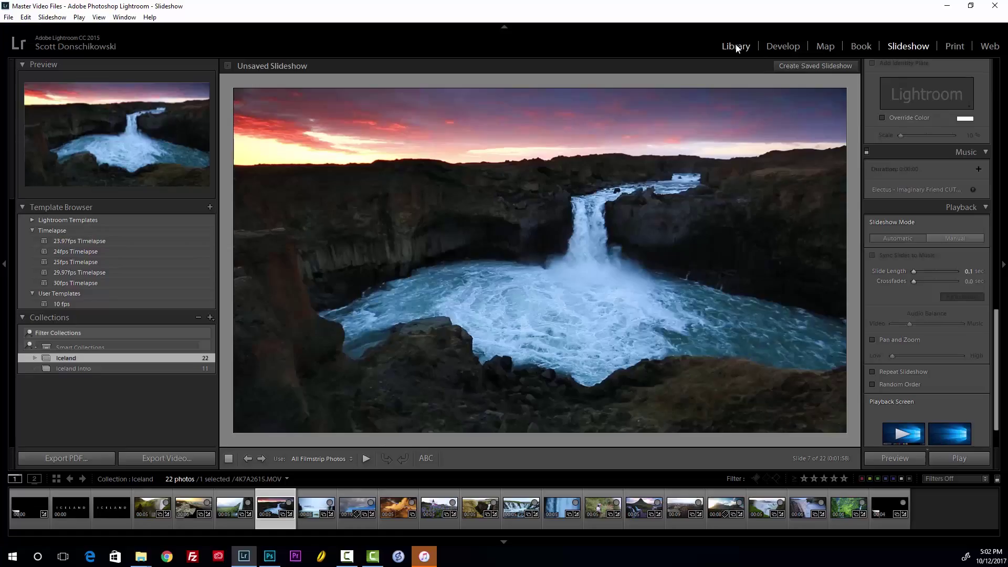
# - View the sunset waterfall clip 4K7A2615.MOV in the Library's Loupe view and return to the slideshow
pyautogui.click(736, 45)
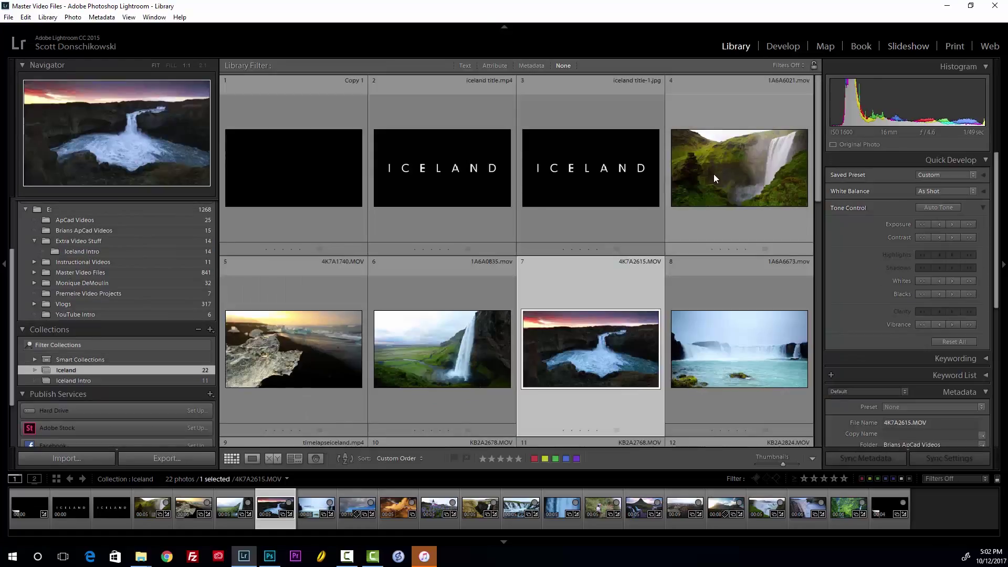
pyautogui.doubleClick(619, 335)
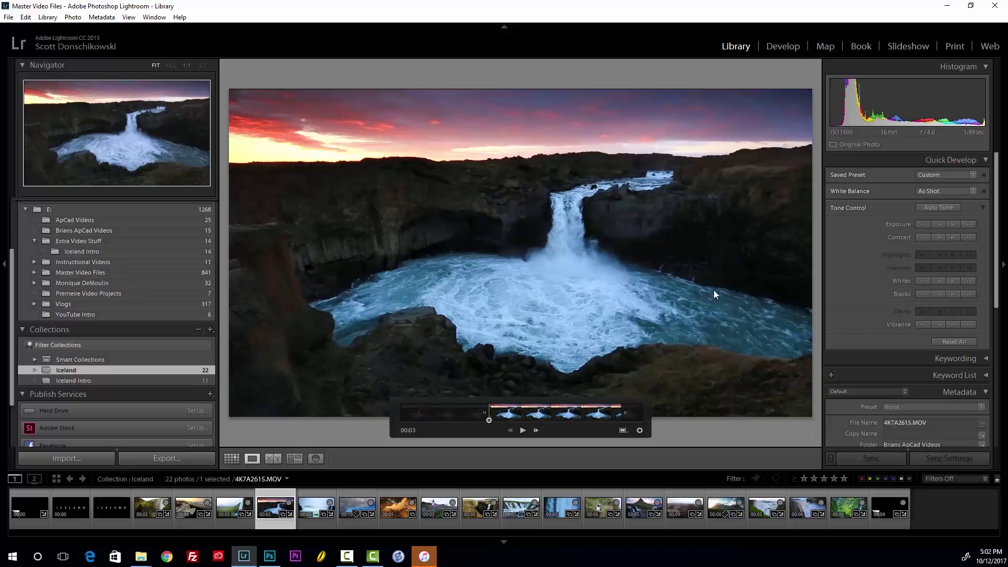
pyautogui.click(919, 50)
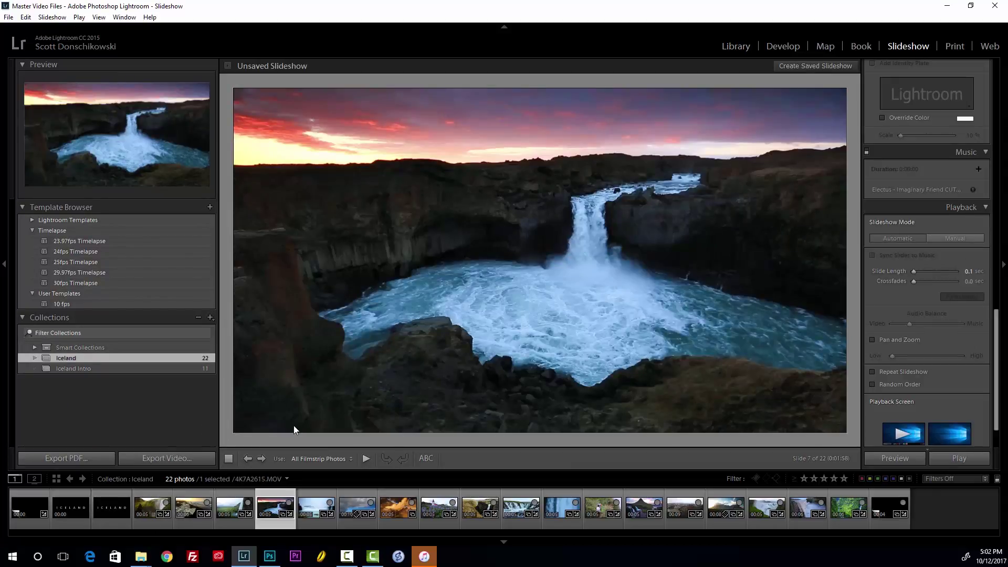
# - Return to the Library grid and look through the Iceland collection down to its last clip
pyautogui.press('g')
pyautogui.scroll(-3, 569, 299)
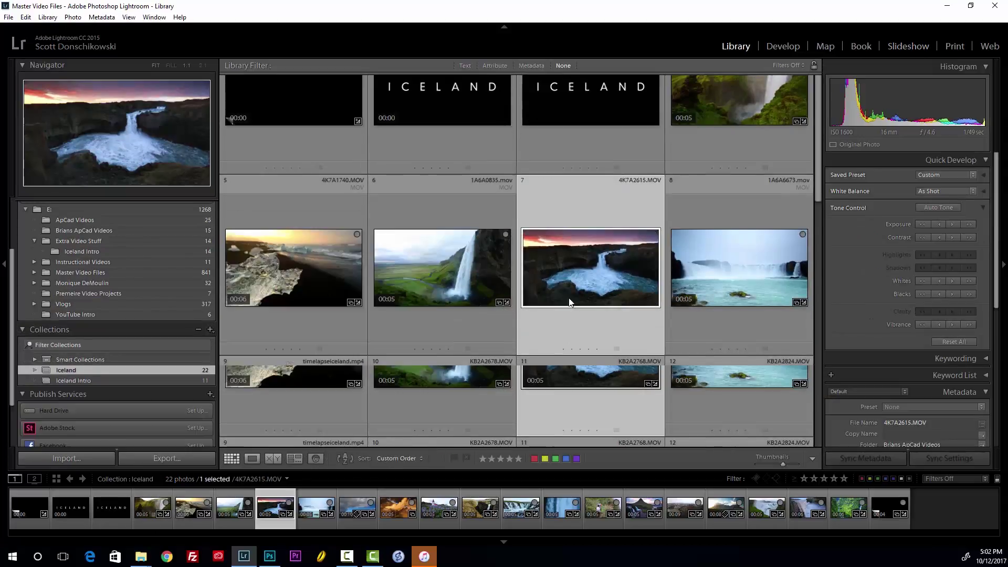
pyautogui.scroll(-5, 569, 302)
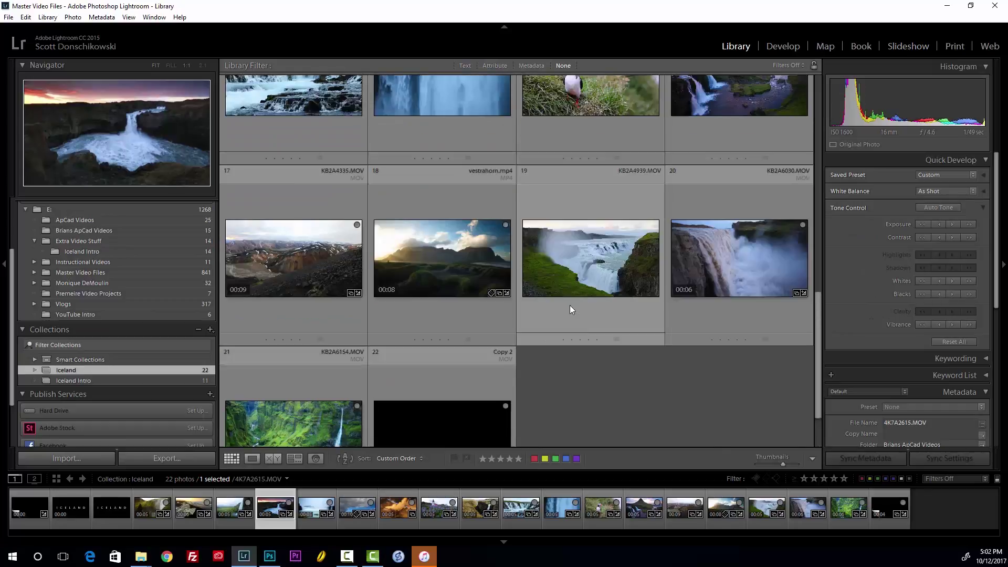
# - Open iceland title.mp4 from the Iceland collection in Loupe view and play it
pyautogui.scroll(5, 569, 305)
pyautogui.scroll(5, 569, 302)
pyautogui.doubleClick(444, 158)
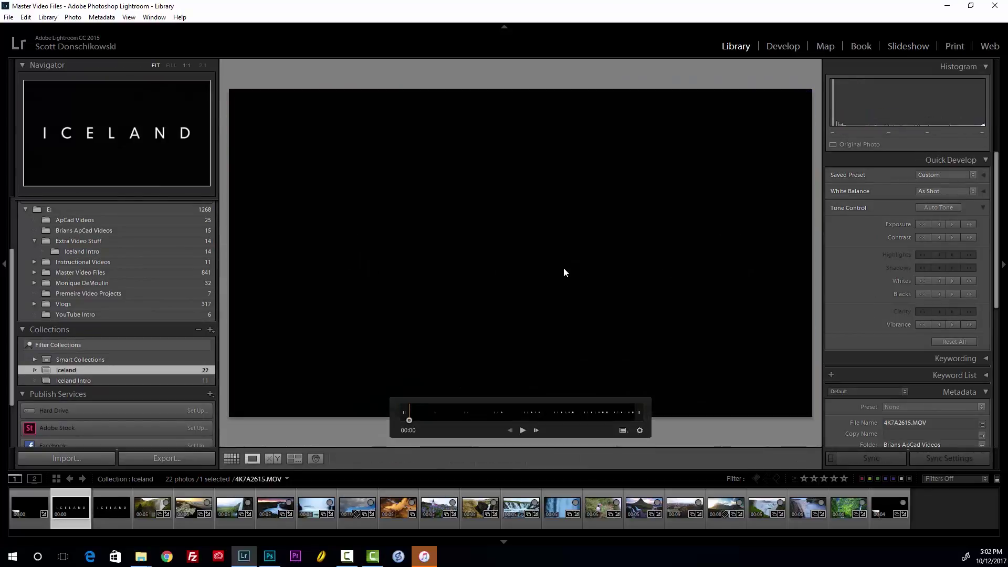
pyautogui.press('space')
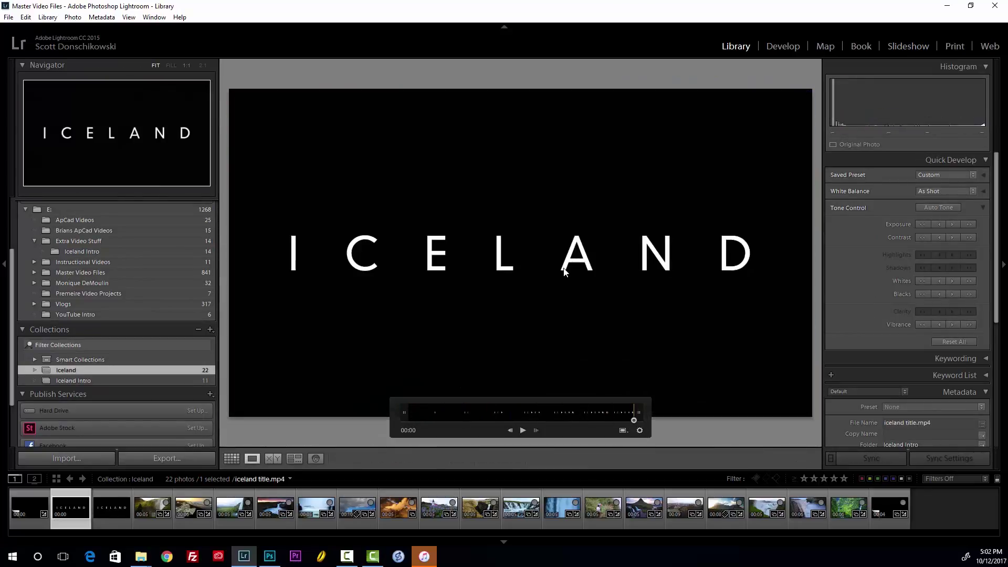
pyautogui.press('space')
# - Display the Iceland Intro collection in the Slideshow module and go through its title slides back to the first one
pyautogui.click(907, 46)
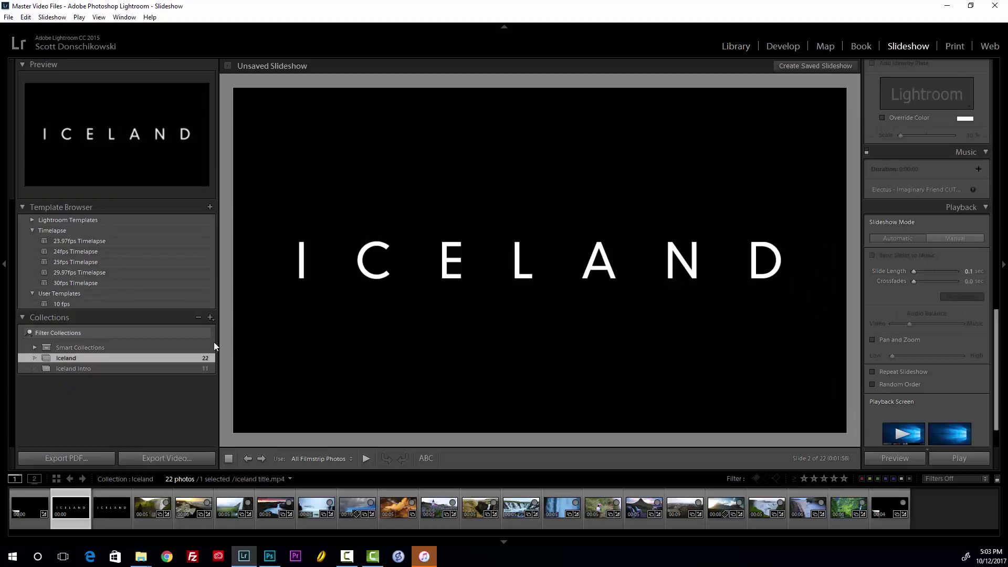
pyautogui.click(168, 367)
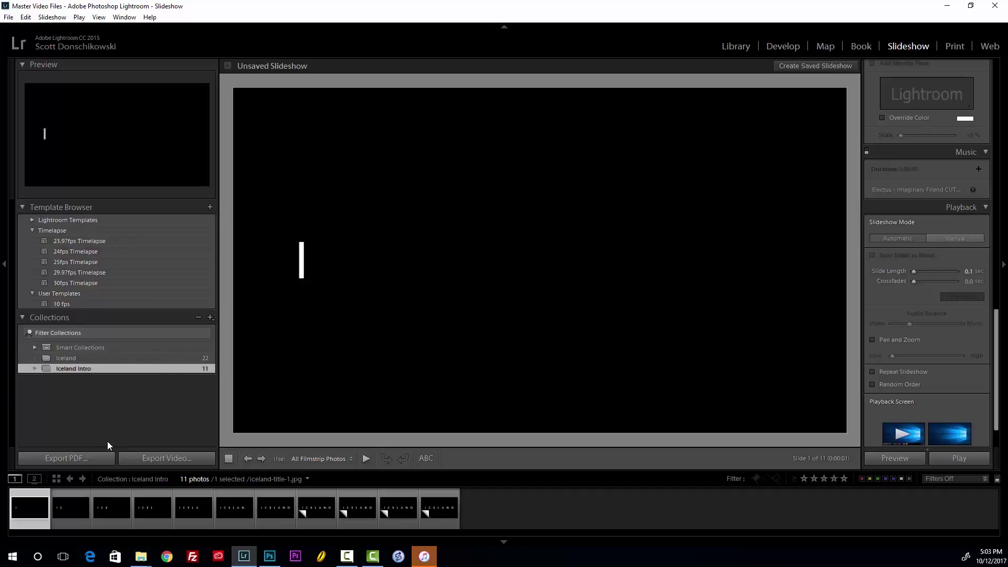
pyautogui.hotkey('alt', 'Return')
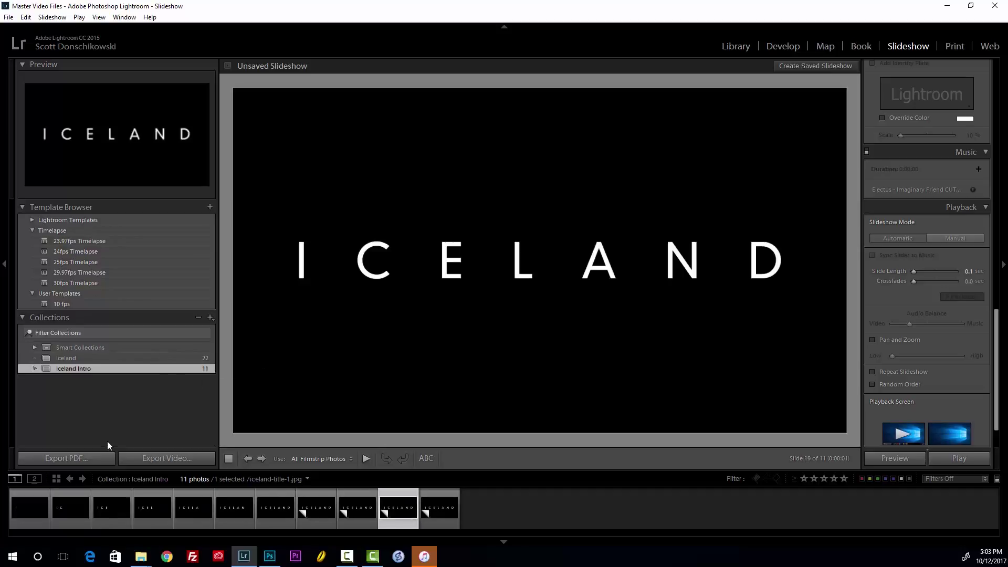
pyautogui.press('Left')
pyautogui.press('Left')
pyautogui.press('Left')
pyautogui.press('Left')
pyautogui.press('Left')
pyautogui.press('Left')
pyautogui.press('Left')
pyautogui.press('Left')
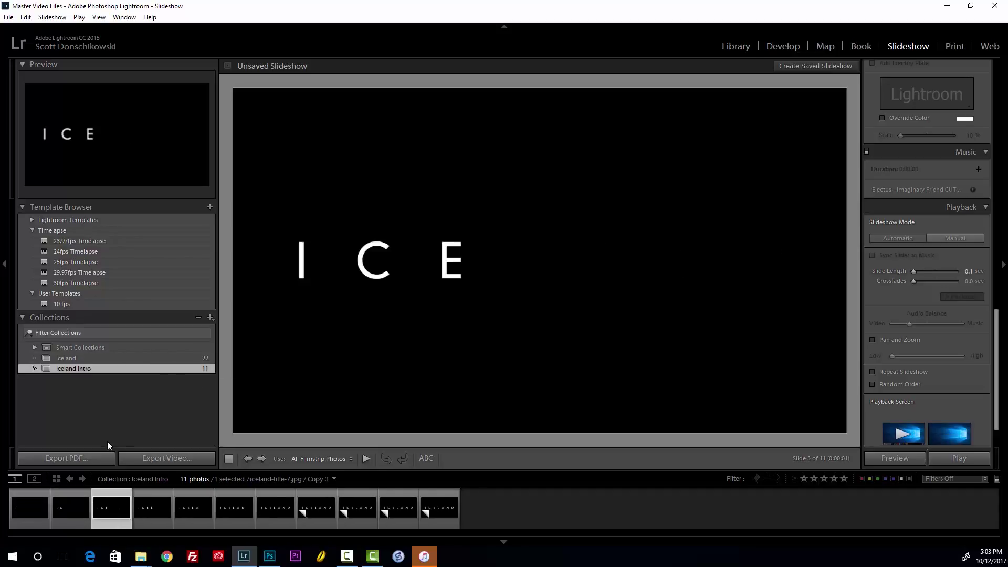
pyautogui.press('Left')
pyautogui.press('Left')
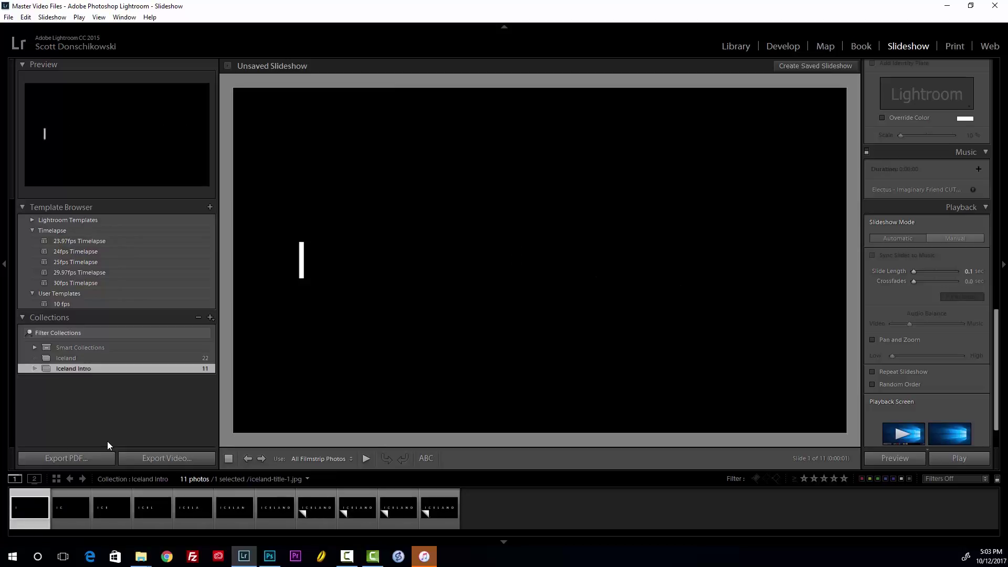
# - Advance through the Iceland Intro slides from the single letter I to the last full-title copy
pyautogui.press('Right')
pyautogui.press('Right')
pyautogui.press('Right')
pyautogui.press('Right')
pyautogui.press('Right')
pyautogui.press('Right')
pyautogui.press('Right')
pyautogui.press('Right')
pyautogui.press('Right')
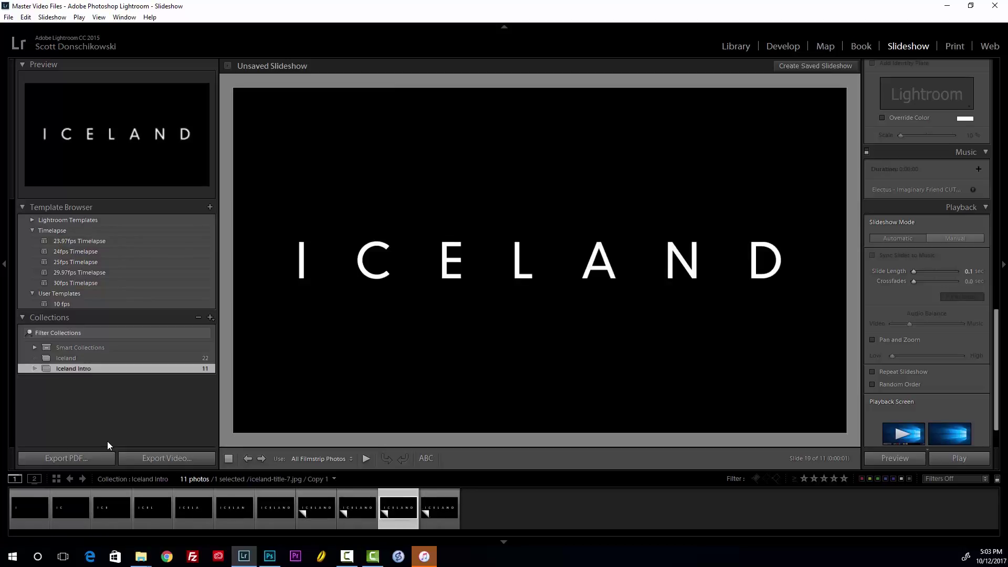
pyautogui.press('Right')
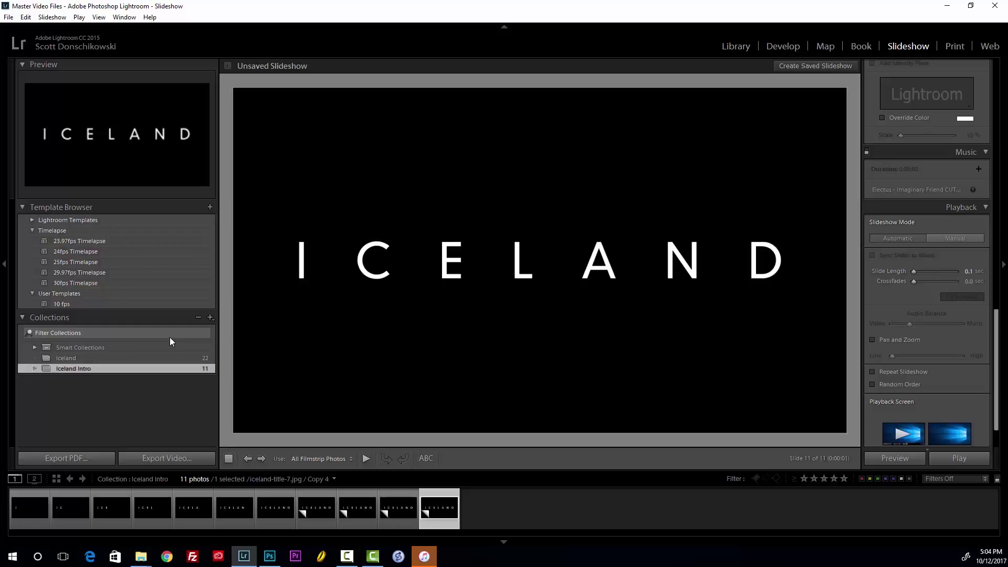
# - Play iceland title.mp4 from the Iceland collection in the Library module and return to Grid view
pyautogui.click(730, 53)
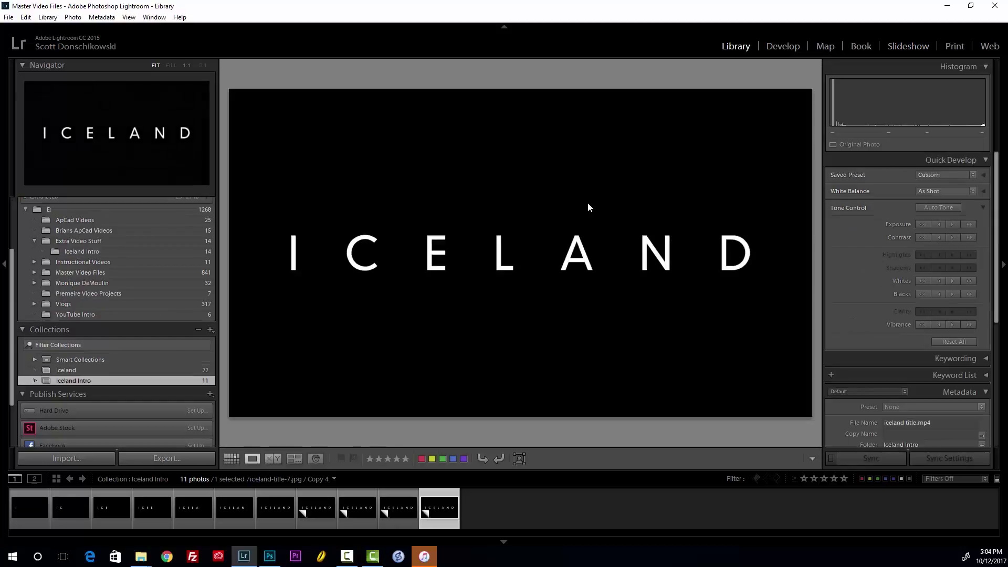
pyautogui.click(124, 370)
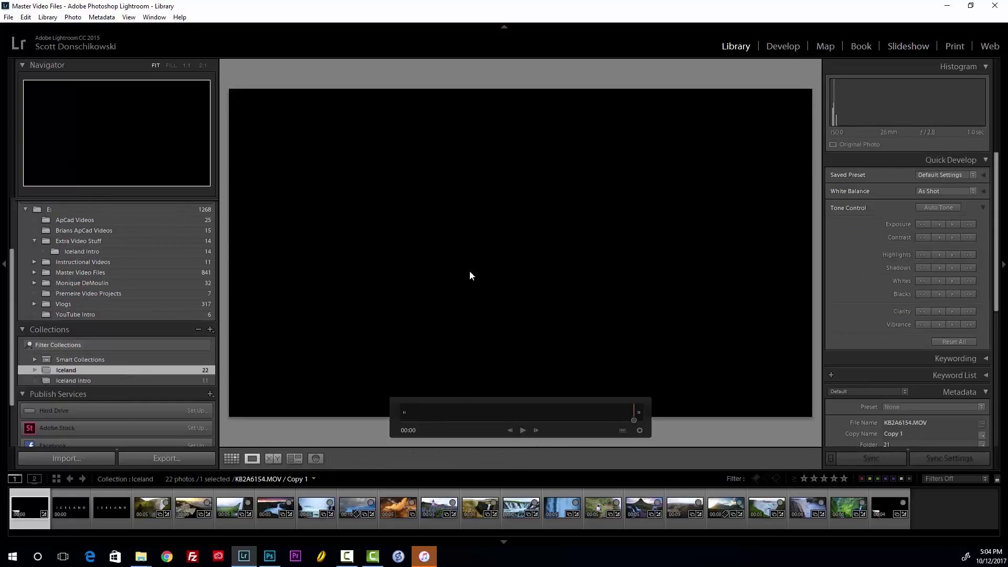
pyautogui.click(512, 339)
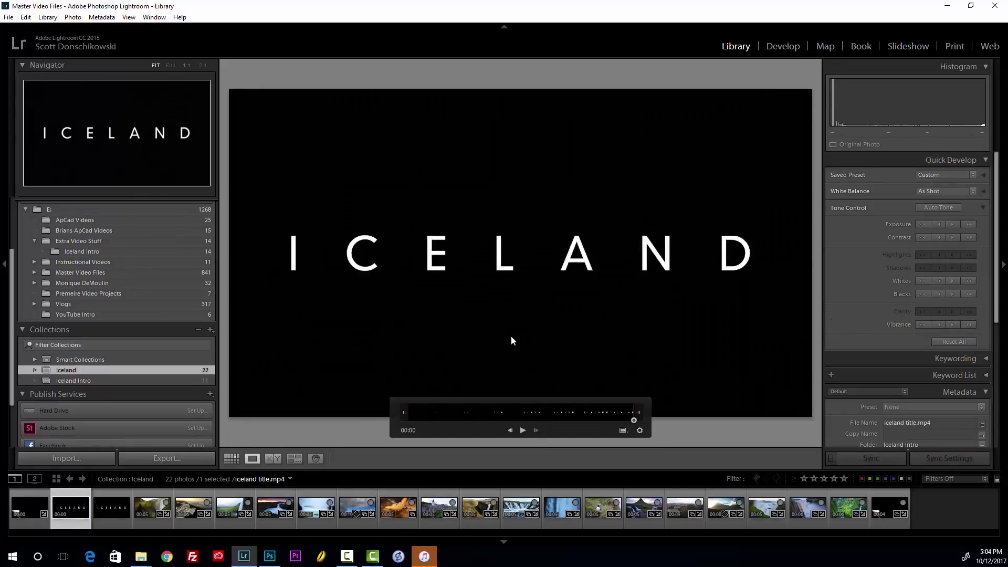
pyautogui.click(512, 337)
pyautogui.press('space')
pyautogui.press('space')
pyautogui.press('g')
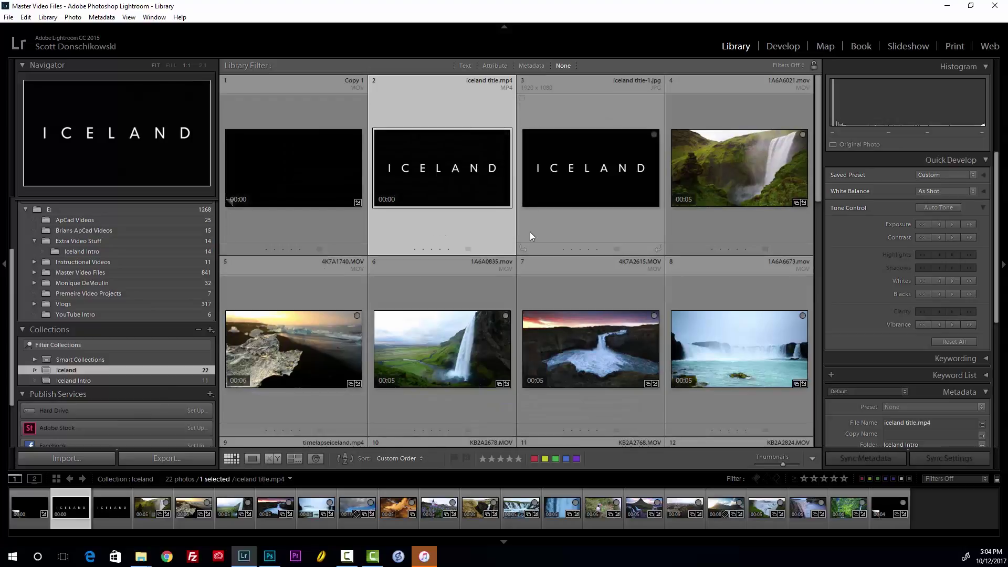
# - Show the Iceland Intro collection in the Library grid and go through its title images up to Copy 4
pyautogui.click(126, 380)
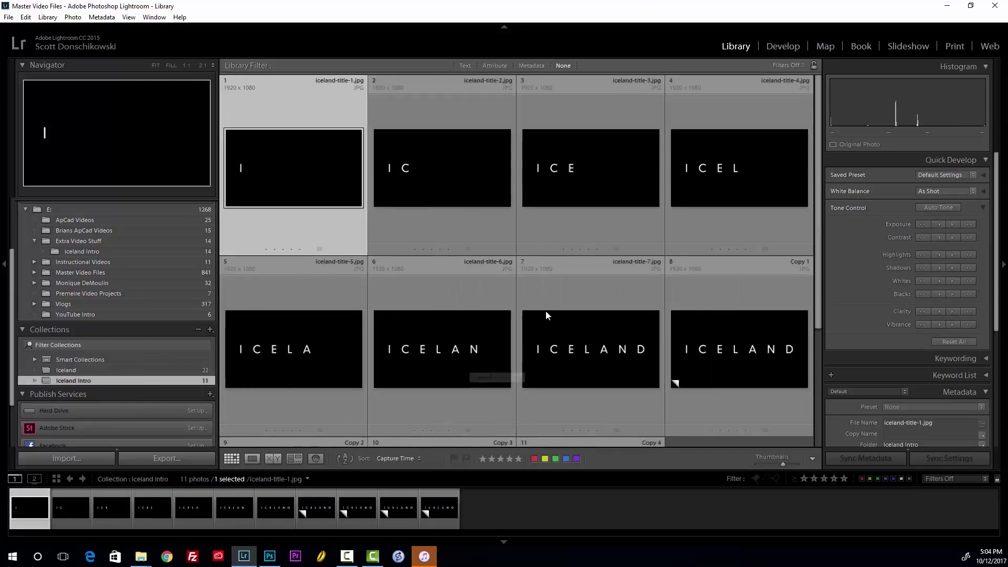
pyautogui.press('Right')
pyautogui.press('Right')
pyautogui.press('Right')
pyautogui.press('Right')
pyautogui.press('Right')
pyautogui.press('Right')
pyautogui.press('Right')
pyautogui.press('Right')
pyautogui.press('Right')
pyautogui.press('Right')
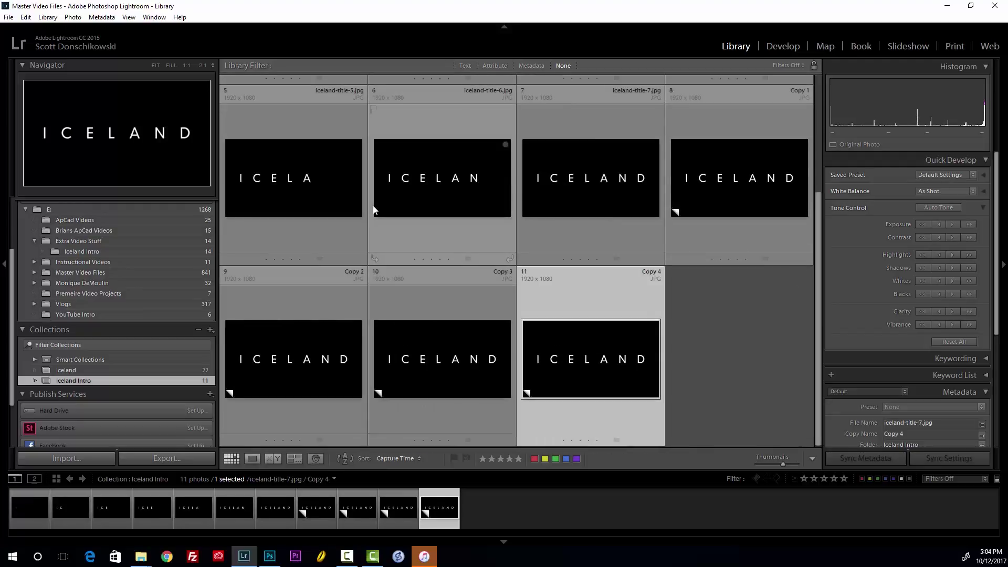
# - Switch back to the Iceland collection and replay iceland title.mp4 in Loupe view
pyautogui.click(118, 370)
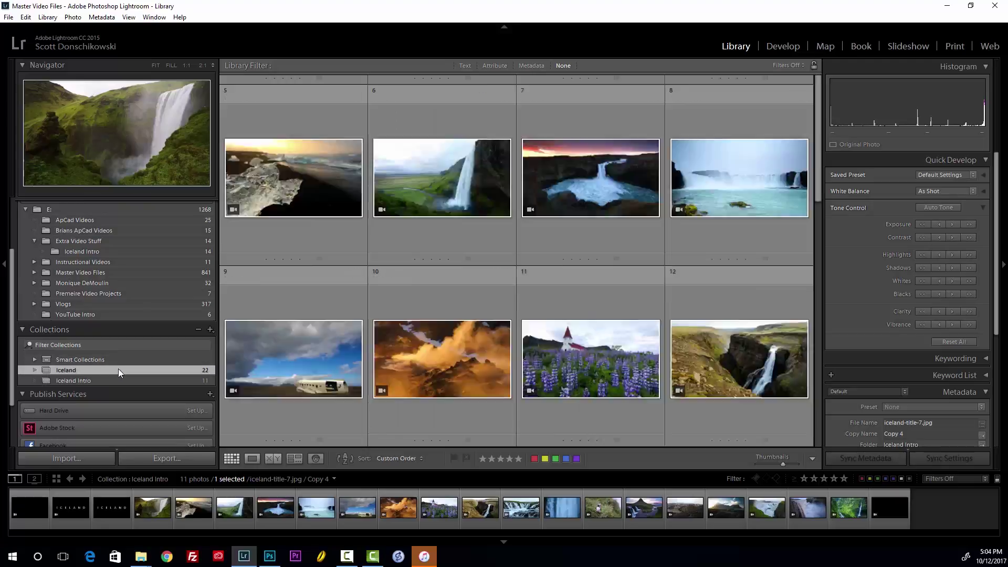
pyautogui.click(455, 188)
pyautogui.doubleClick(455, 187)
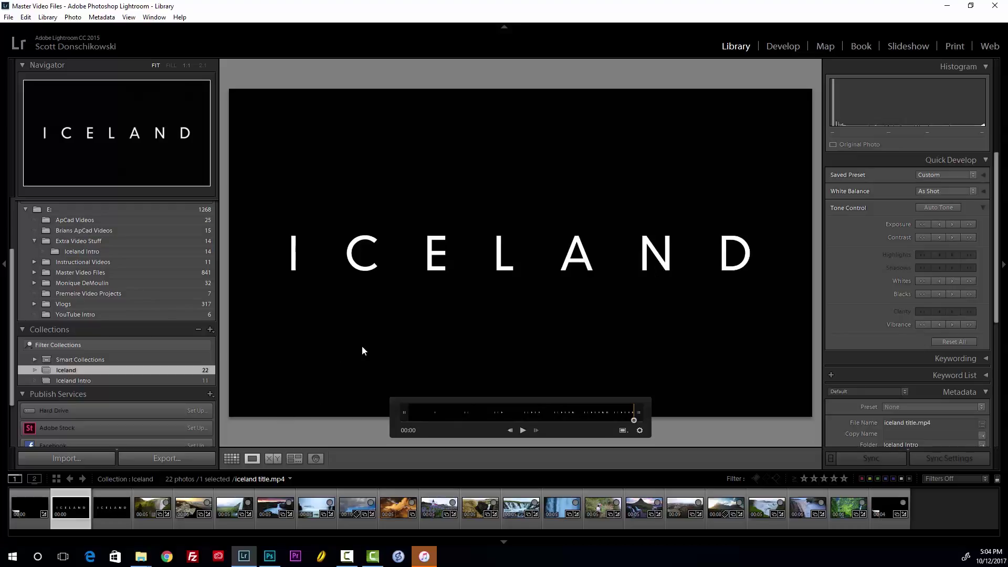
pyautogui.press('space')
# - View the Iceland Intro collection in Loupe view and advance from iceland-title-1.jpg into the full-title copies
pyautogui.click(114, 380)
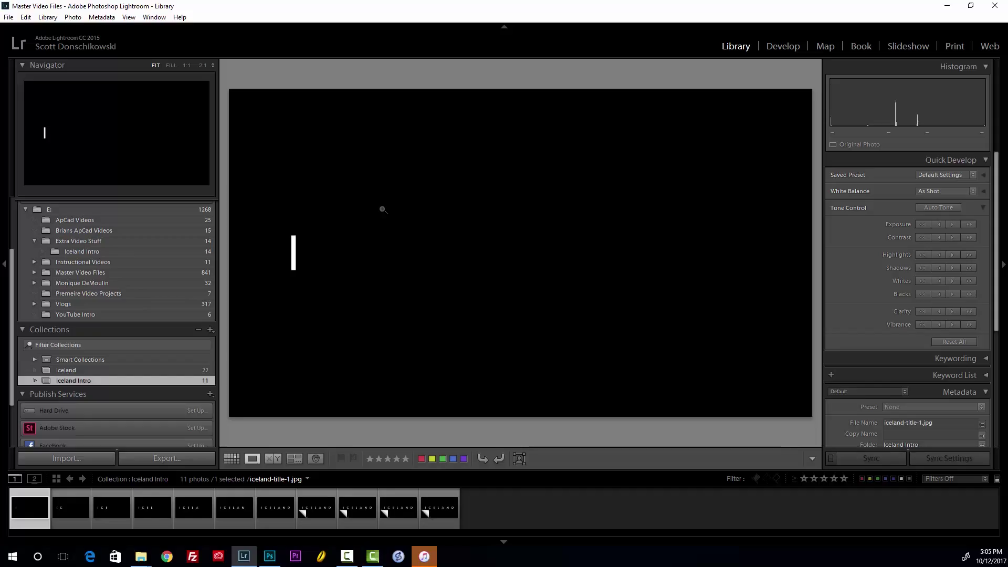
pyautogui.press('Right')
pyautogui.press('Right')
pyautogui.press('Right')
pyautogui.press('Right')
pyautogui.press('Right')
pyautogui.press('Right')
pyautogui.press('Right')
pyautogui.press('Right')
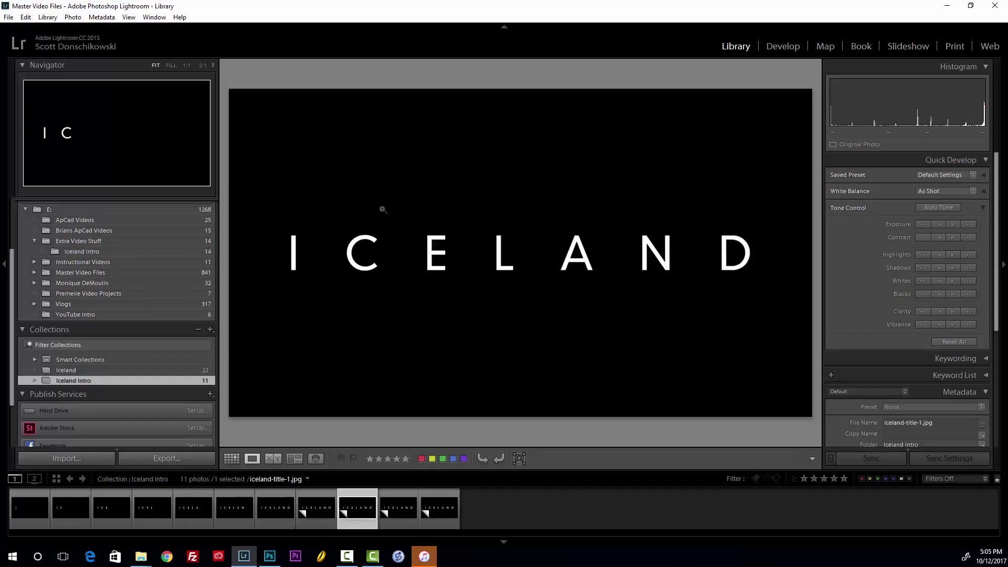
# - Return to iceland-title-1.jpg and step through the letter-by-letter images up to iceland-title-7.jpg
pyautogui.press('Left')
pyautogui.press('Left')
pyautogui.press('Left')
pyautogui.press('Left')
pyautogui.press('Left')
pyautogui.press('Left')
pyautogui.press('Left')
pyautogui.press('Left')
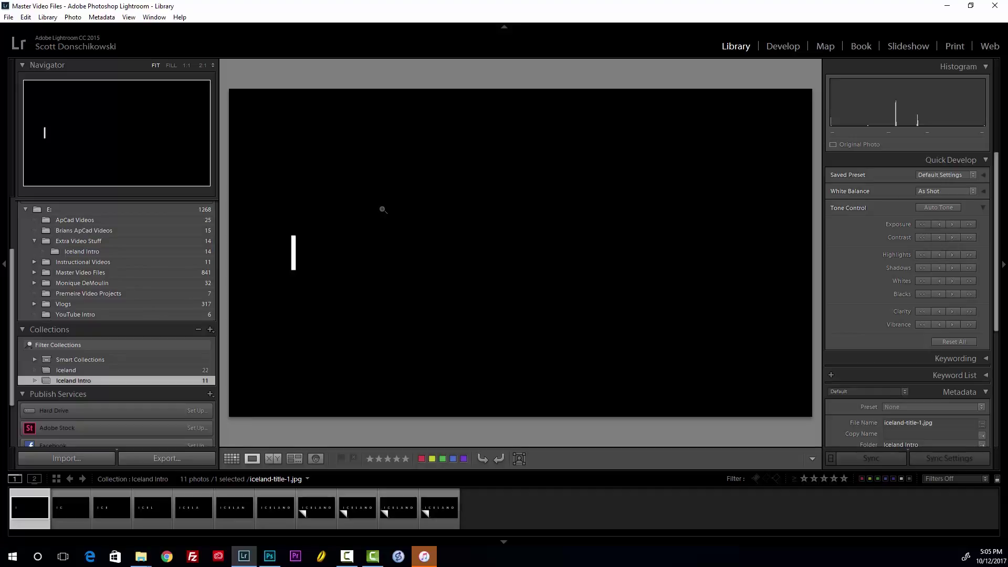
pyautogui.press('Right')
pyautogui.press('Right')
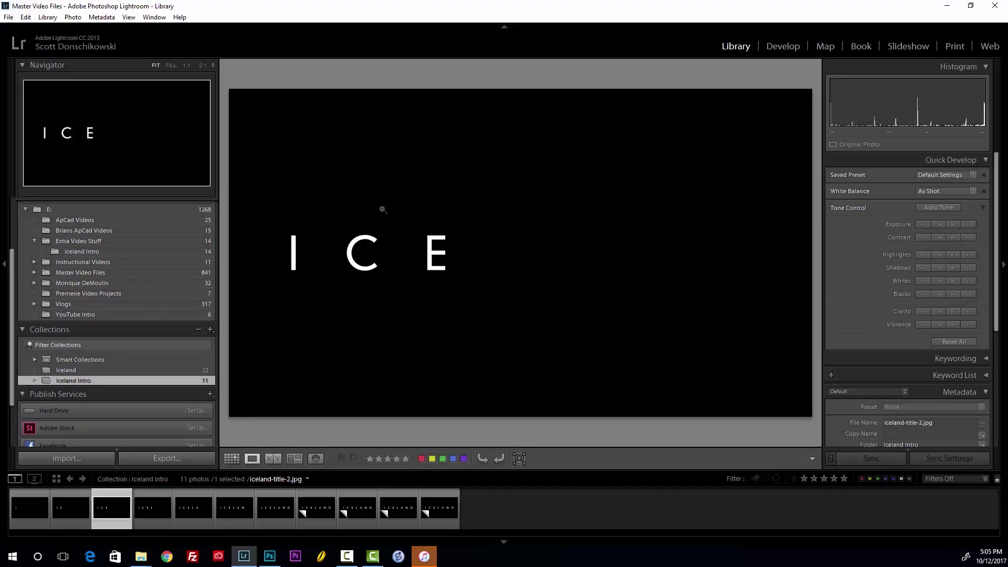
pyautogui.press('Right')
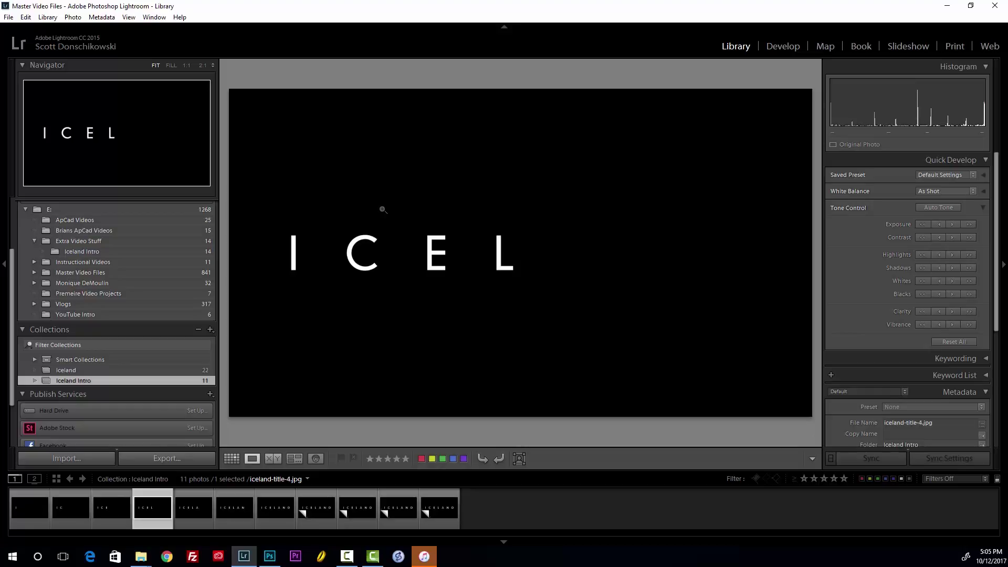
pyautogui.press('Right')
pyautogui.press('Right')
pyautogui.press('Right')
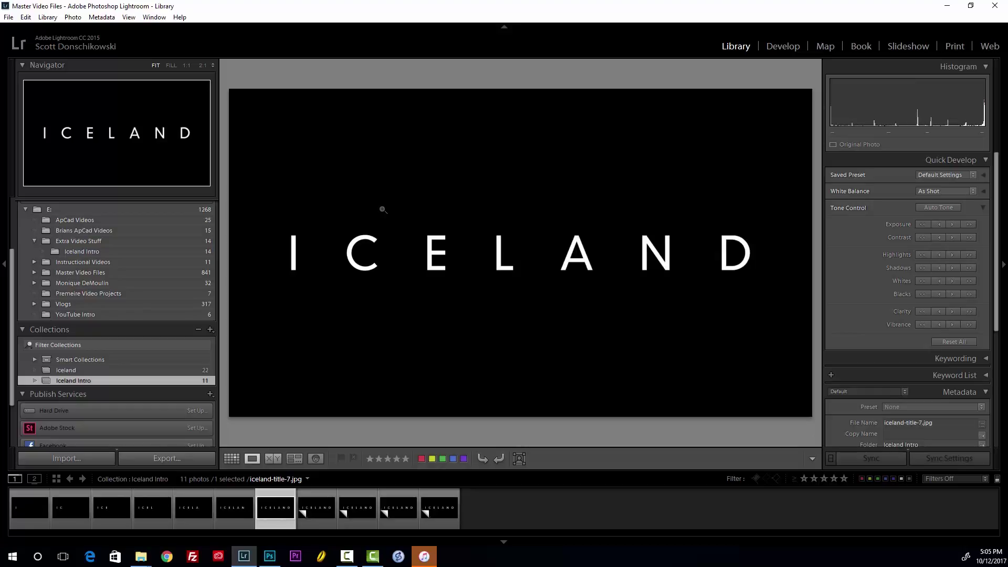
# - Step back through the title images and forward again past iceland-title-7.jpg to its virtual copy Copy 4
pyautogui.press('Left')
pyautogui.press('Left')
pyautogui.press('Left')
pyautogui.press('Left')
pyautogui.press('Left')
pyautogui.press('Left')
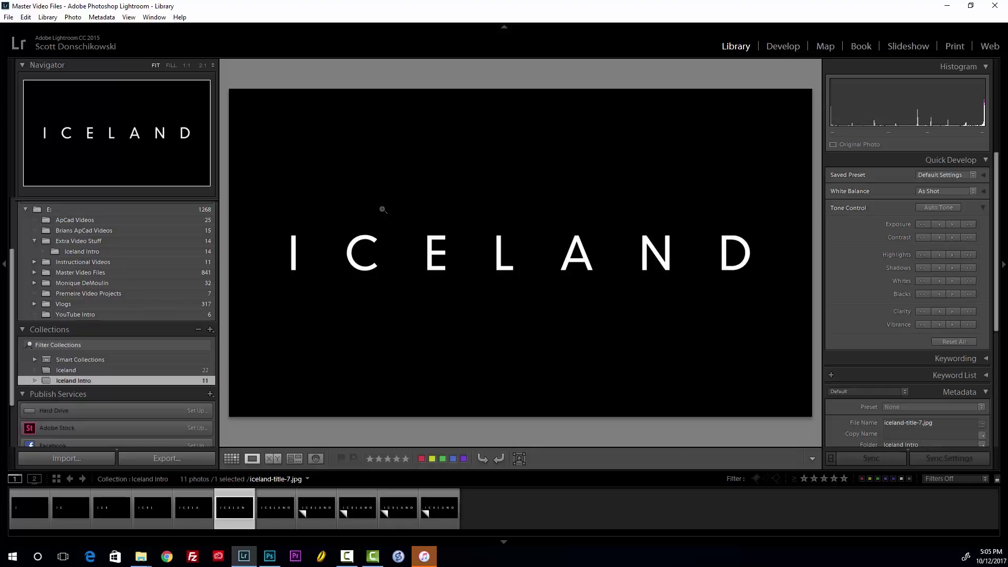
pyautogui.press('Right')
pyautogui.press('Right')
pyautogui.press('Right')
pyautogui.press('Right')
pyautogui.press('Right')
pyautogui.press('Right')
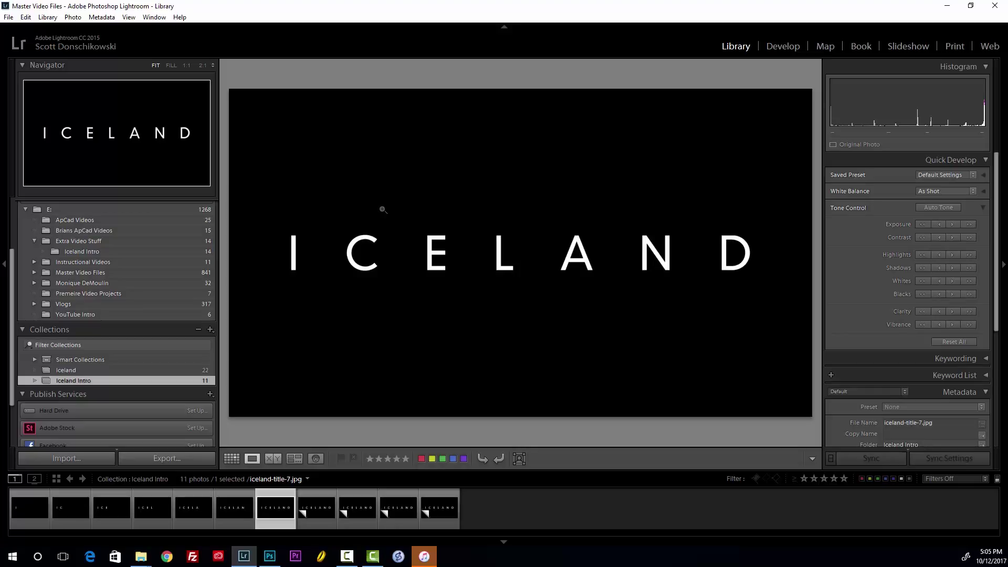
pyautogui.press('Right')
pyautogui.press('Right')
pyautogui.press('Right')
pyautogui.press('Right')
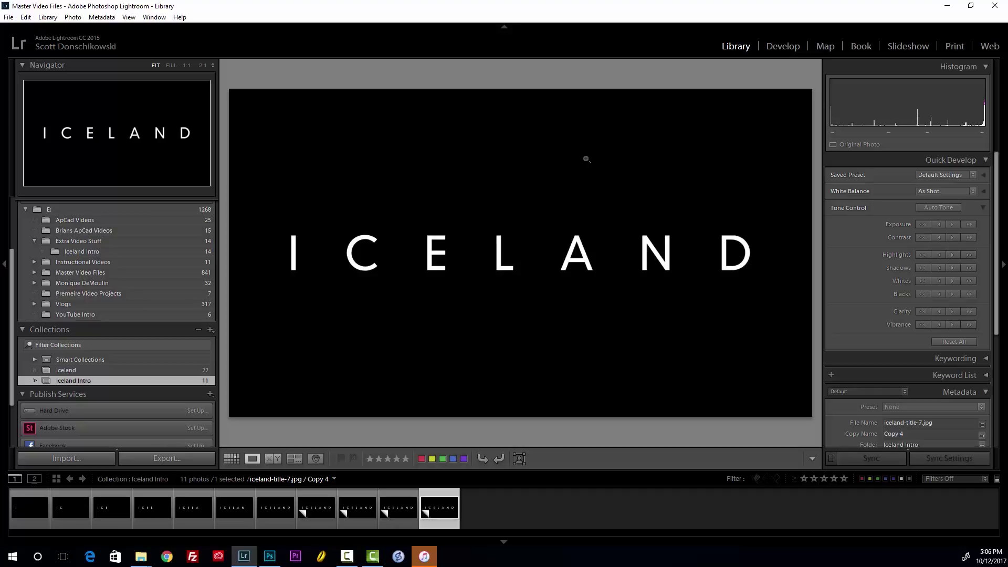
# - Apply the 30fps Timelapse template to the Iceland Intro slideshow and show its template file in File Explorer
pyautogui.click(904, 48)
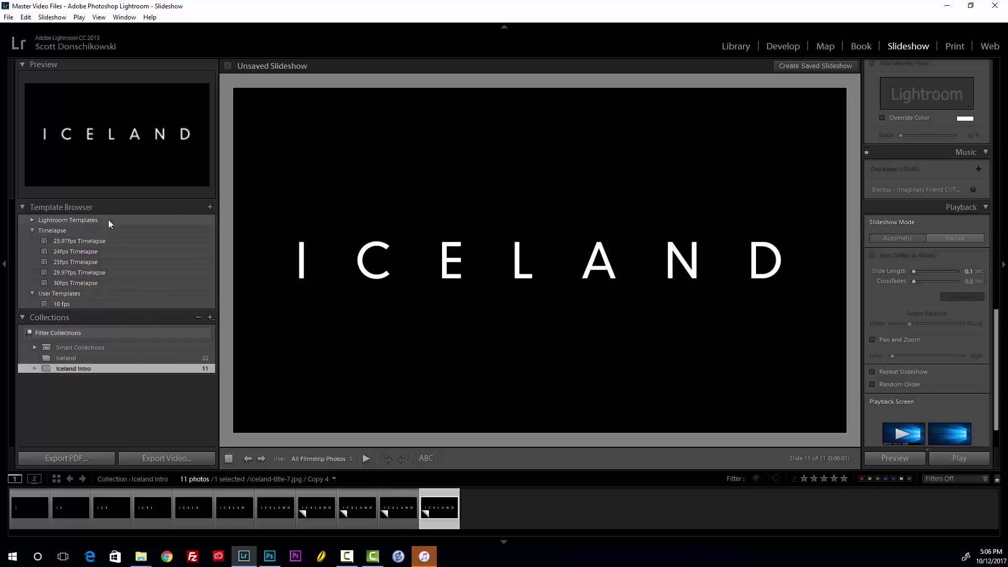
pyautogui.click(106, 283)
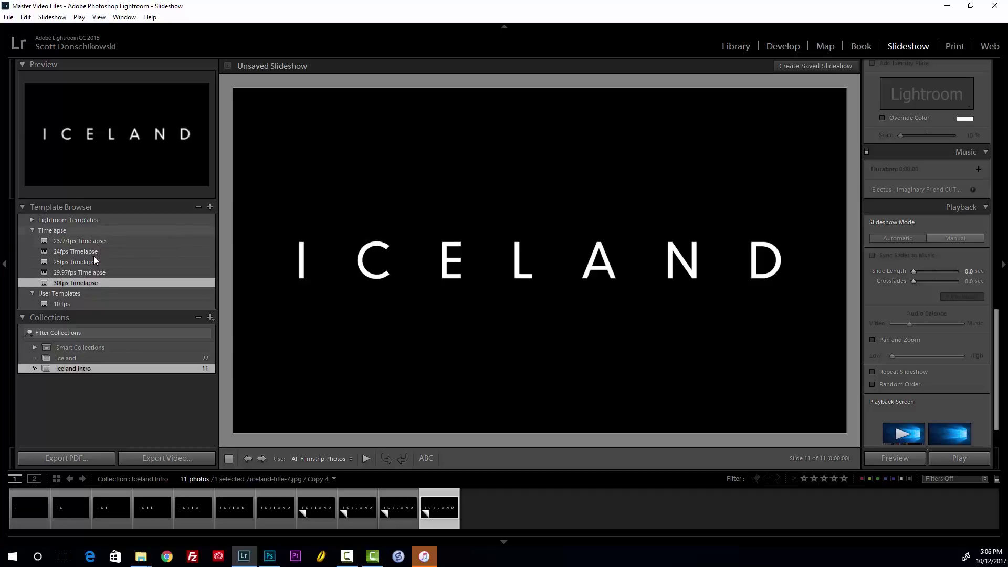
pyautogui.rightClick(85, 283)
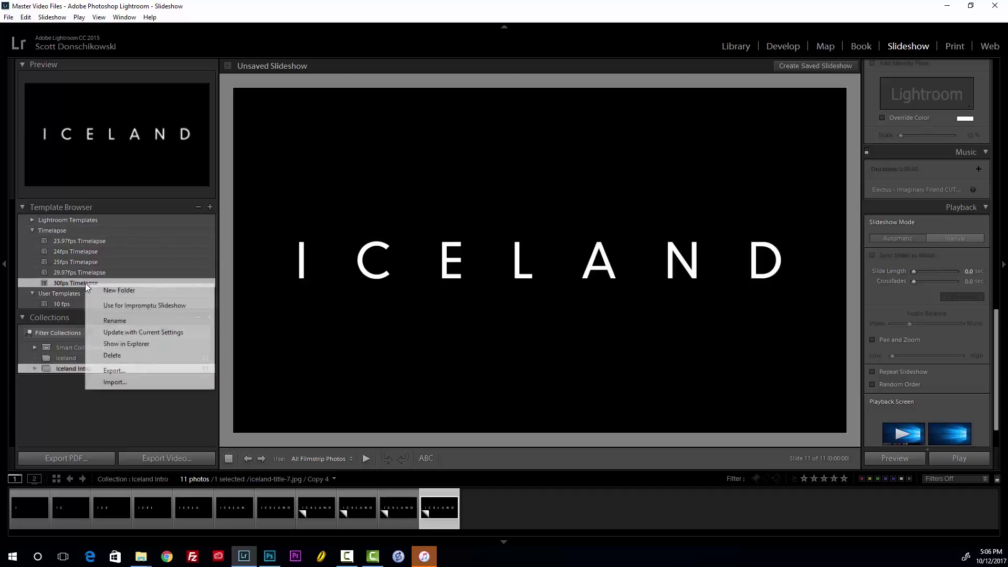
pyautogui.click(138, 344)
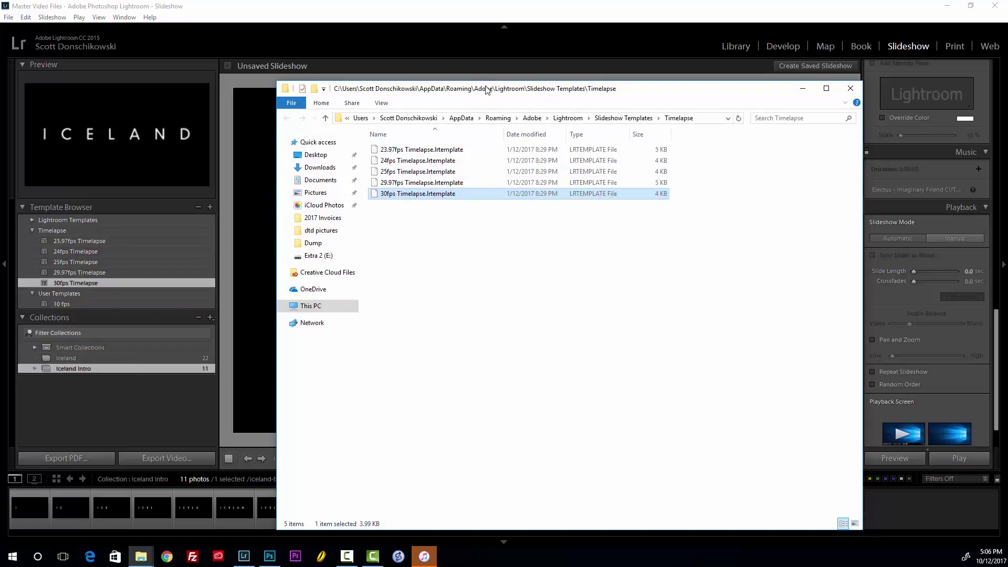
pyautogui.moveTo(488, 88); pyautogui.dragTo(485, 70)
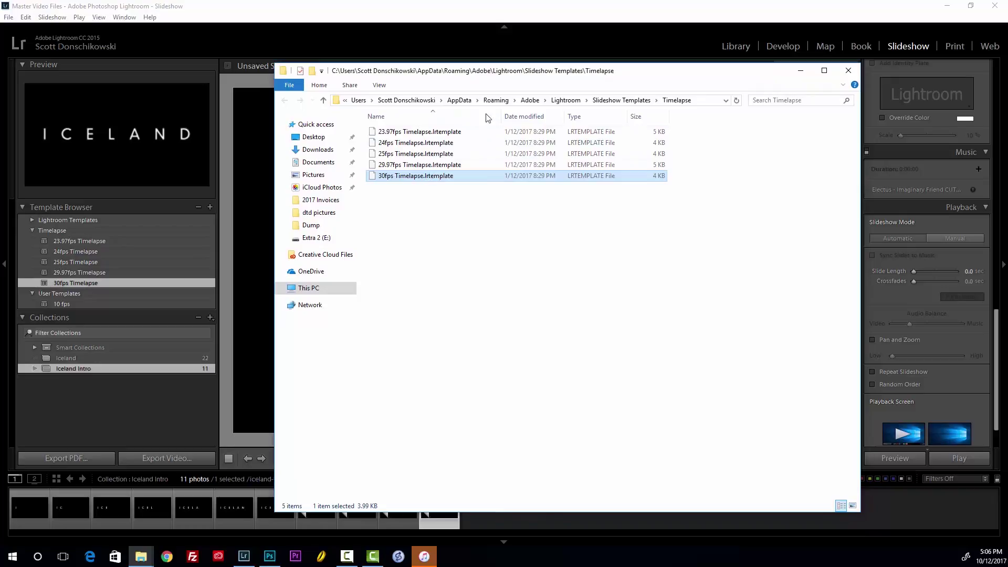
# - Open 30fps Timelapse.lrtemplate in Notepad++ and look through its code up to the first line
pyautogui.rightClick(461, 180)
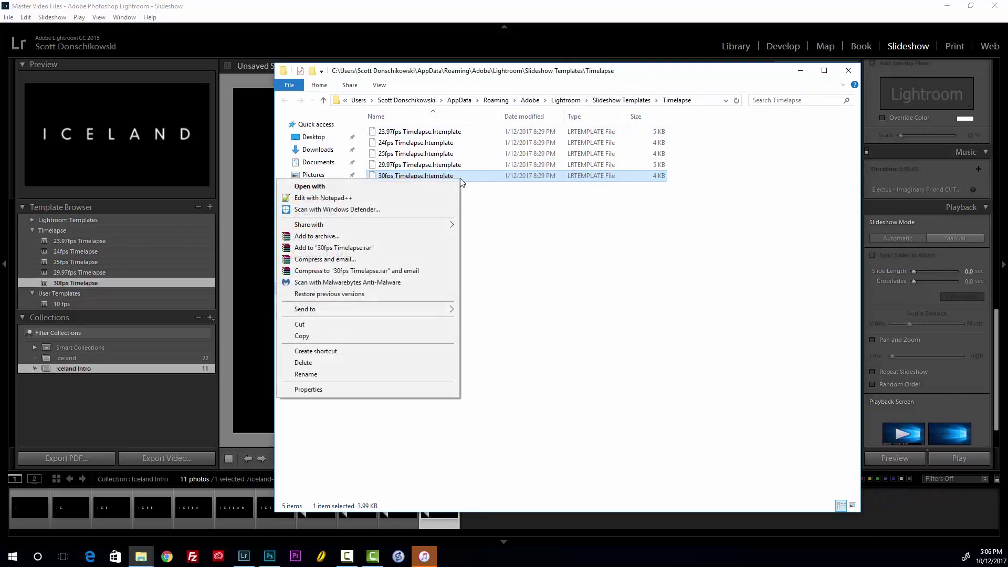
pyautogui.click(434, 195)
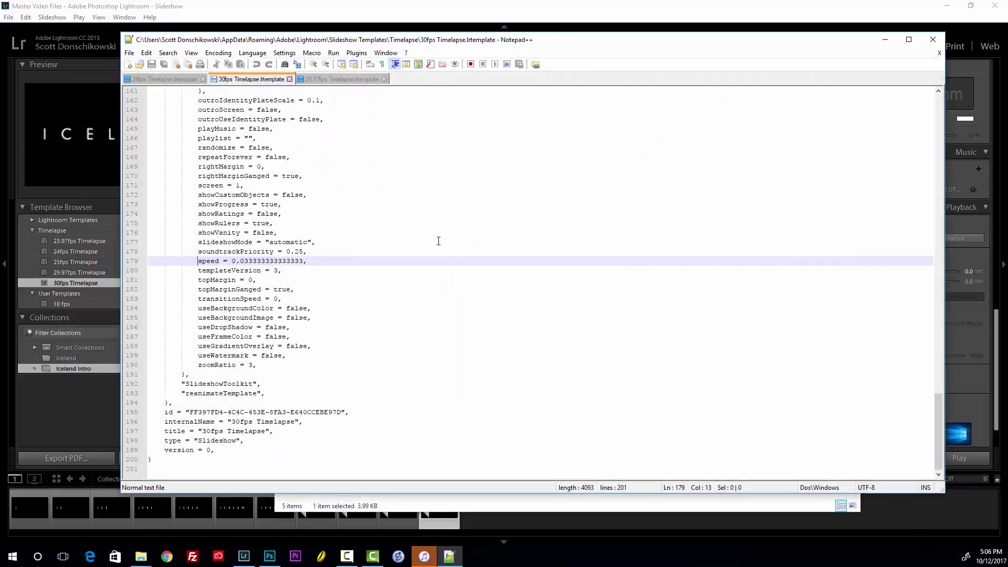
pyautogui.scroll(20, 456, 219)
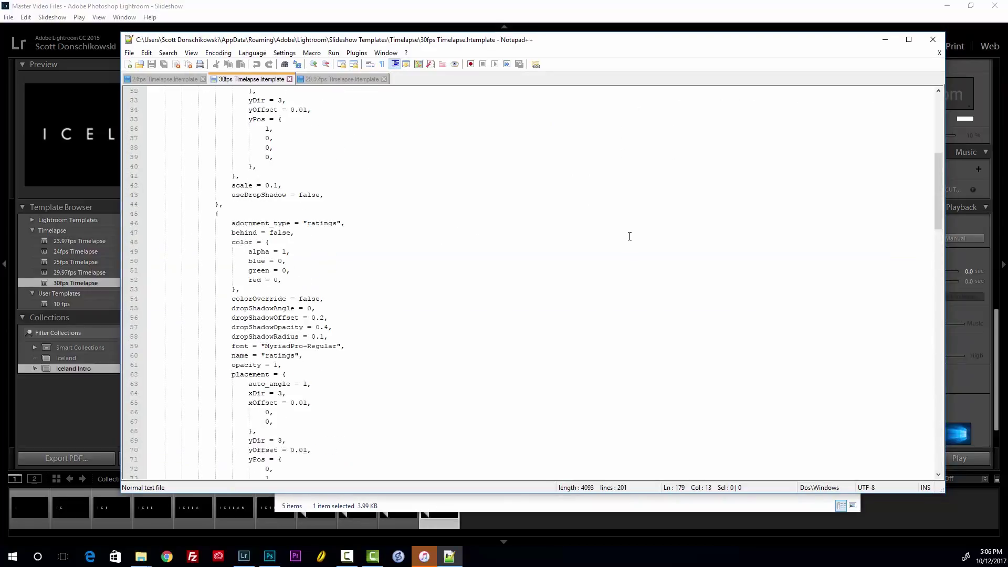
pyautogui.scroll(4, 577, 228)
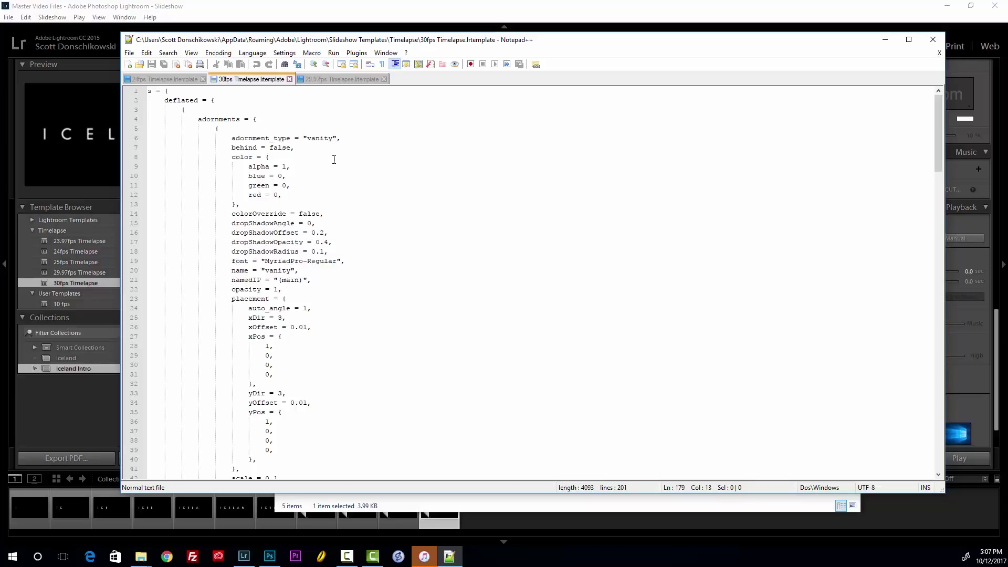
# - Find the speed line near the end of the 30fps Timelapse template code and highlight it
pyautogui.scroll(-20, 289, 144)
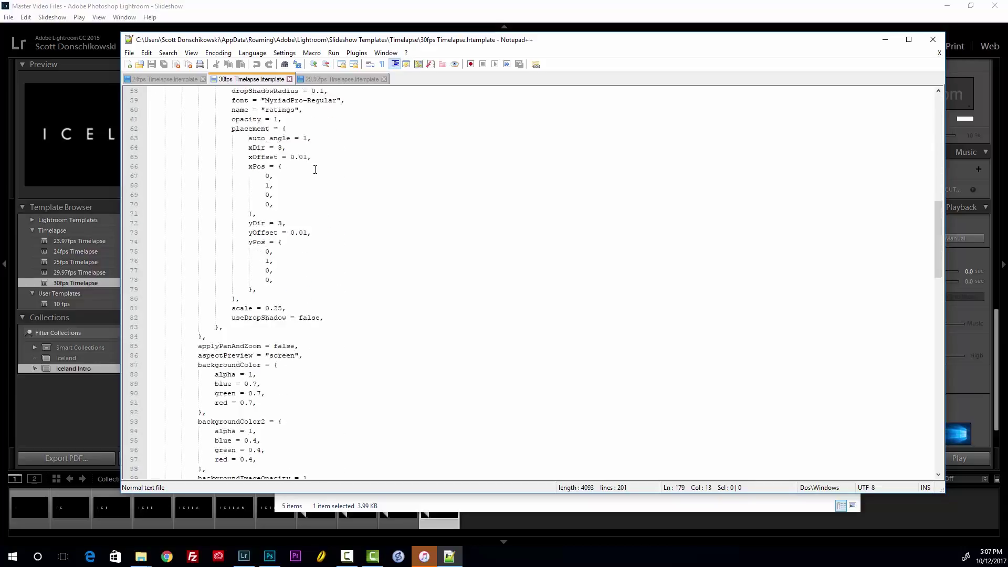
pyautogui.scroll(-20, 266, 190)
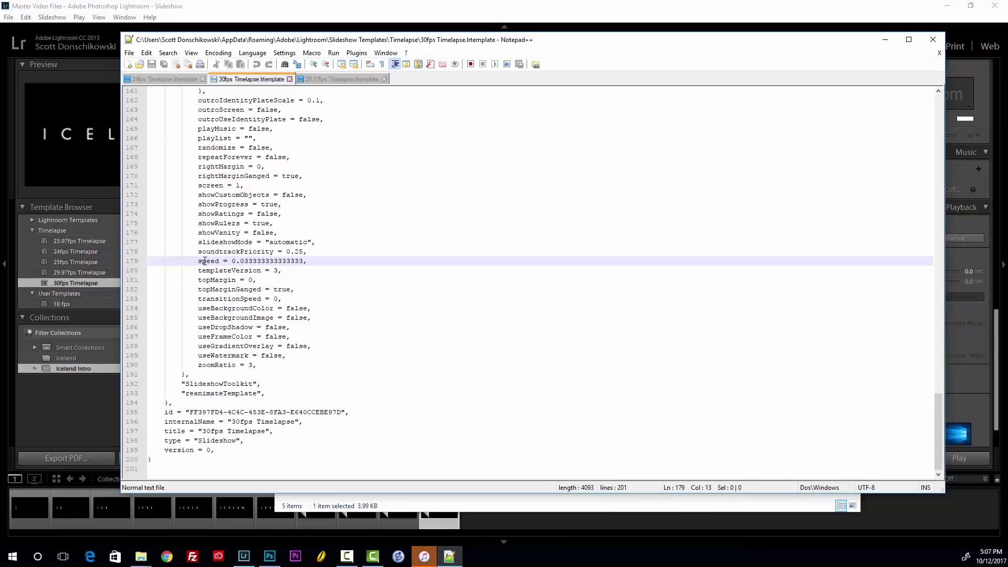
pyautogui.moveTo(198, 262)
pyautogui.mouseDown()
pyautogui.moveTo(308, 261)
pyautogui.moveTo(195, 262)
pyautogui.mouseUp()
pyautogui.click(327, 303)
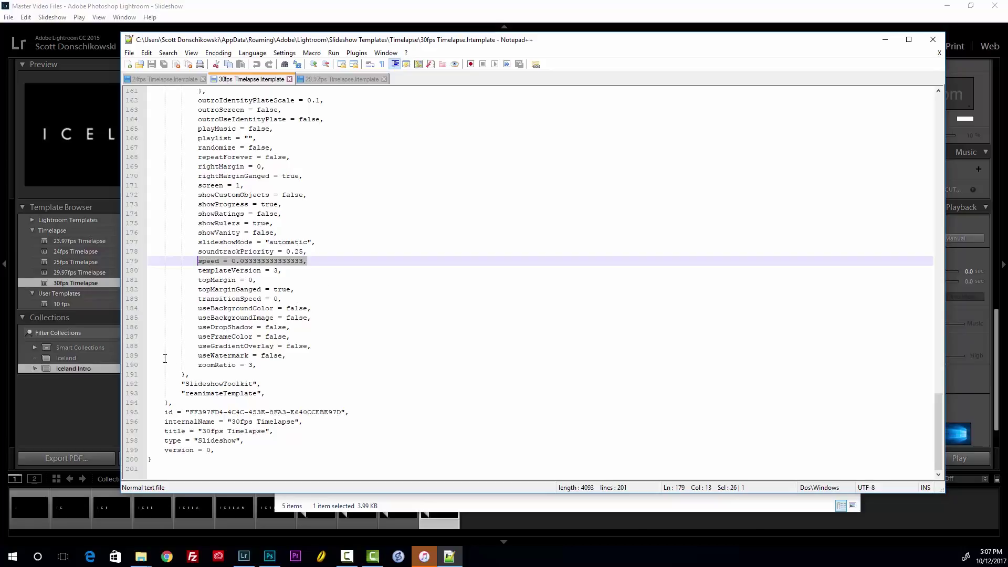
# - Calculate 1 ÷ 30 in Calculator, then close Calculator, Notepad++ and the template folder to return to Lightroom
pyautogui.press('XF86Calculator')
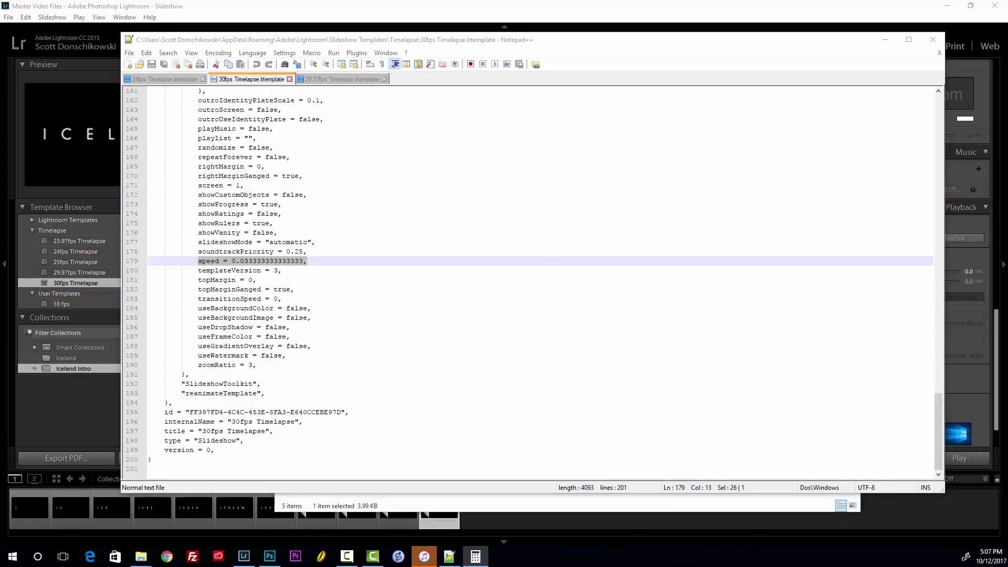
pyautogui.moveTo(45, 112); pyautogui.dragTo(499, 143)
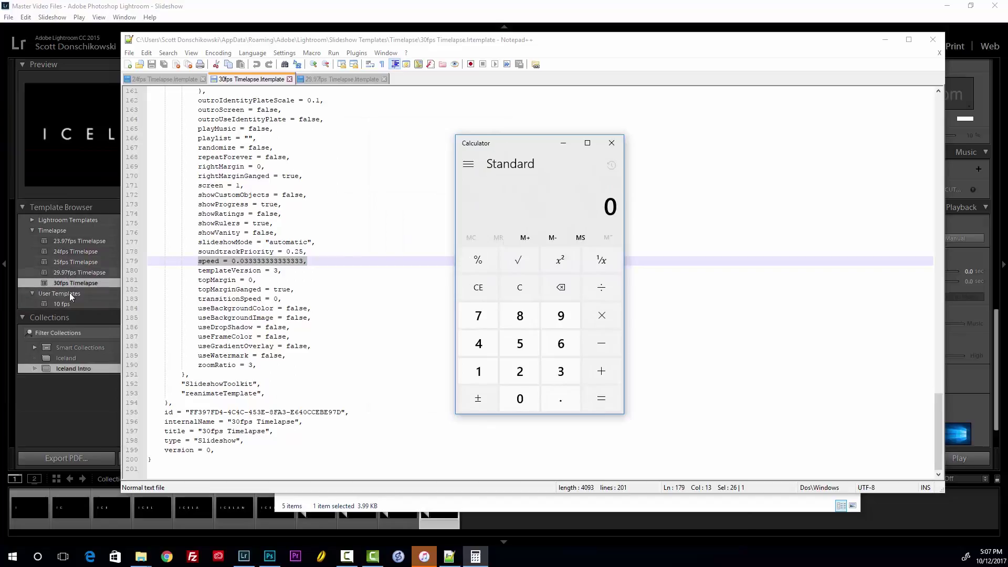
pyautogui.write('1')
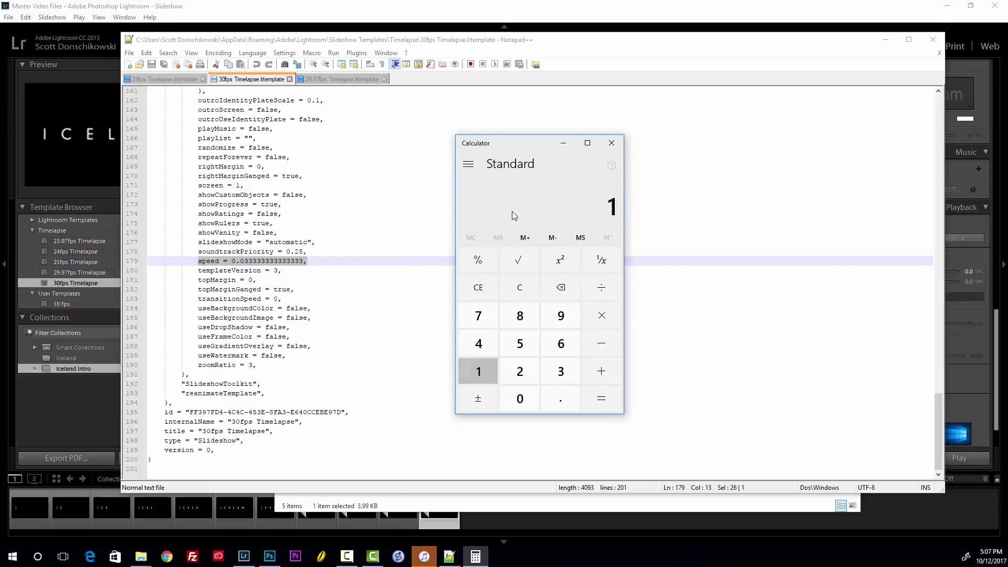
pyautogui.write('30')
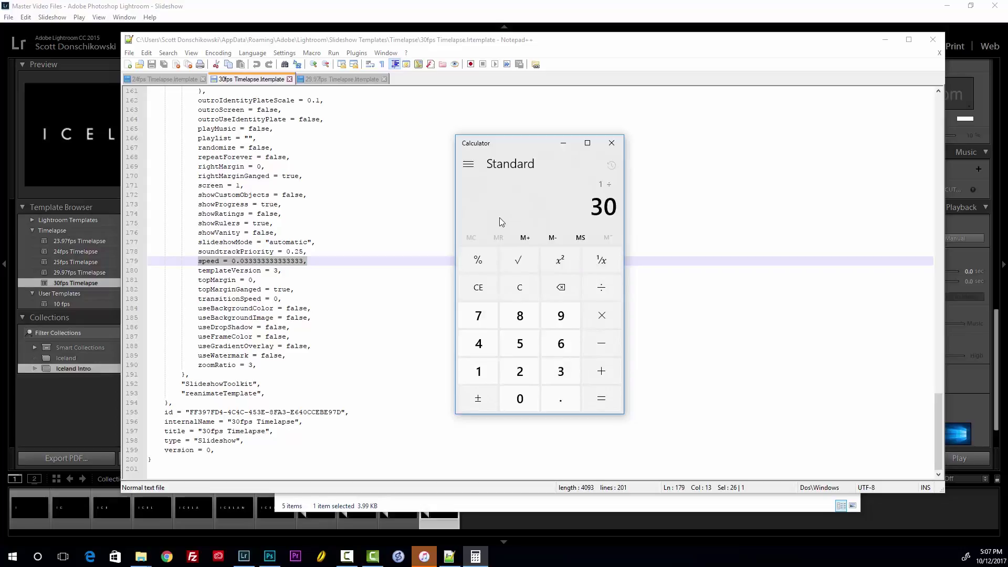
pyautogui.press('Return')
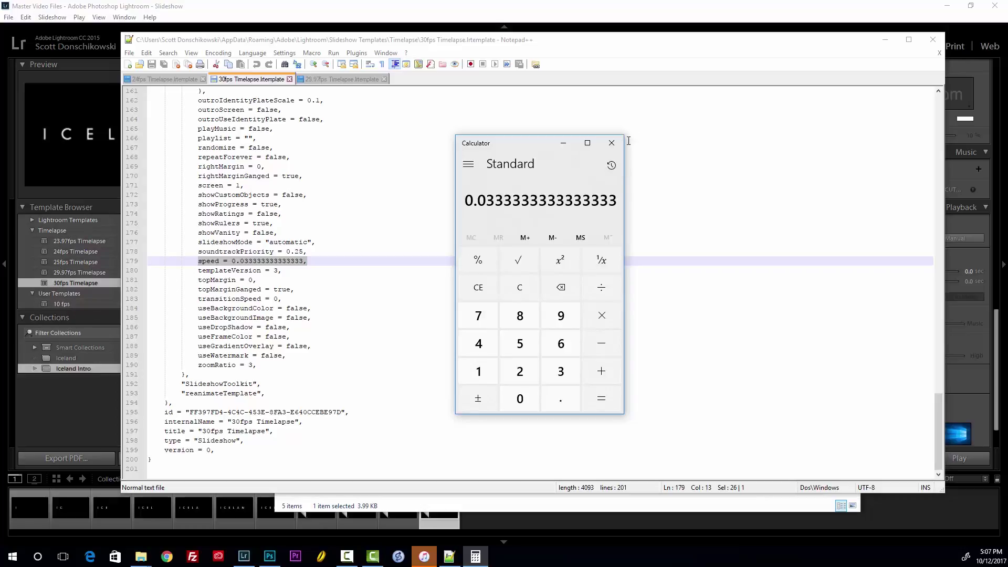
pyautogui.click(612, 143)
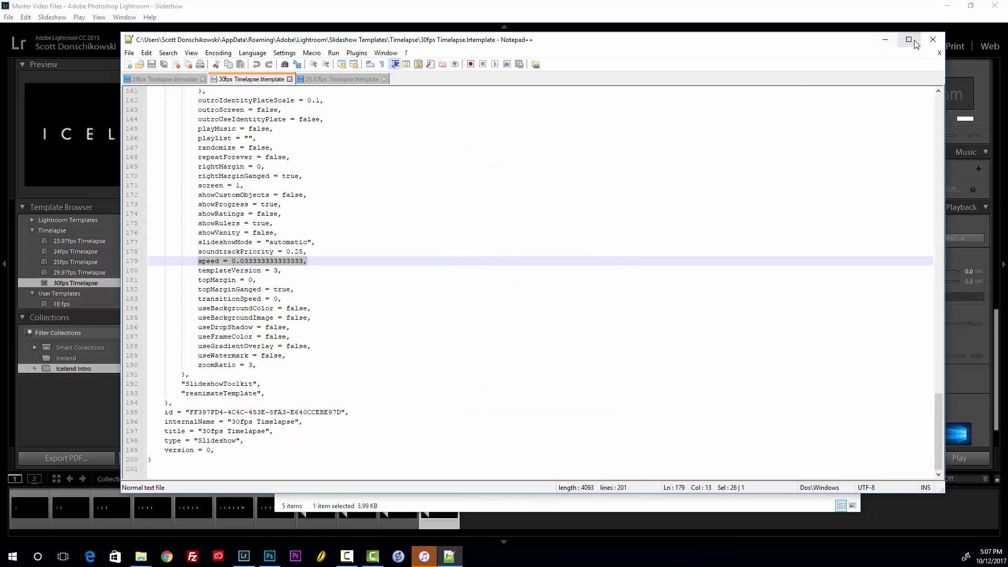
pyautogui.click(934, 40)
pyautogui.click(849, 71)
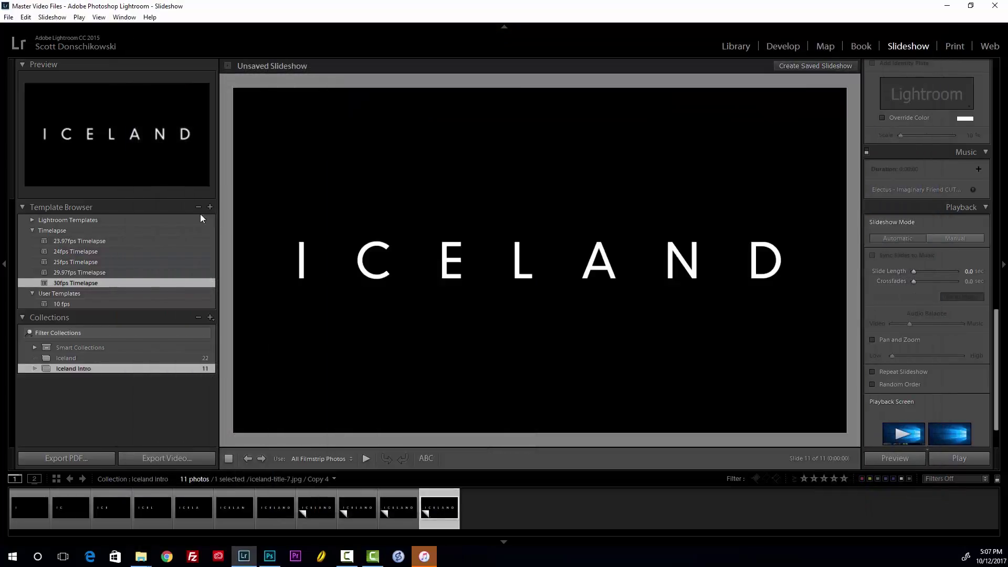
# - Apply the 10 fps user template to the slideshow and open its template file from File Explorer in Notepad++
pyautogui.click(91, 305)
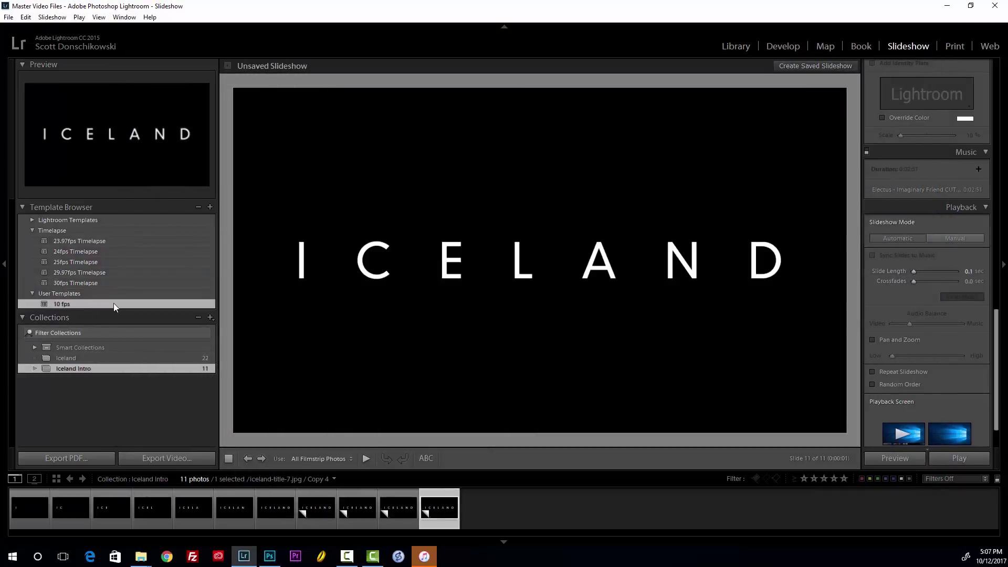
pyautogui.rightClick(114, 303)
pyautogui.click(173, 364)
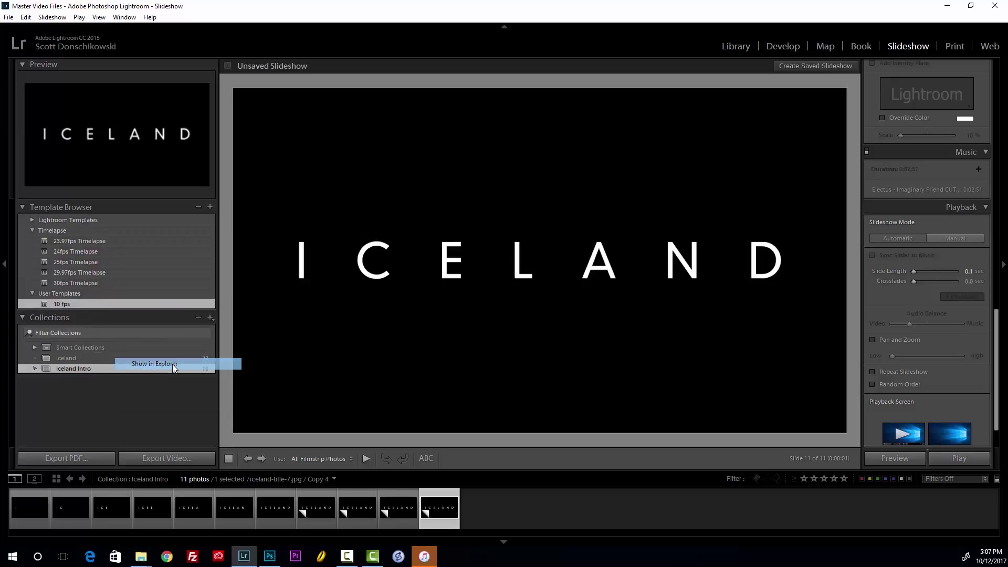
pyautogui.rightClick(433, 127)
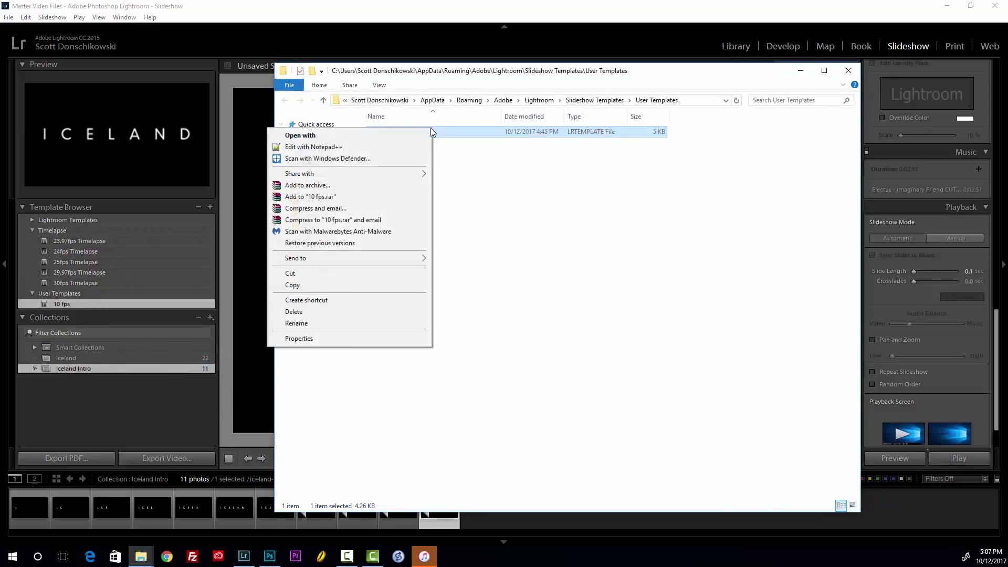
pyautogui.click(401, 147)
# - Find the speed line near the end of the 10 fps template code and highlight its value
pyautogui.scroll(-8, 389, 284)
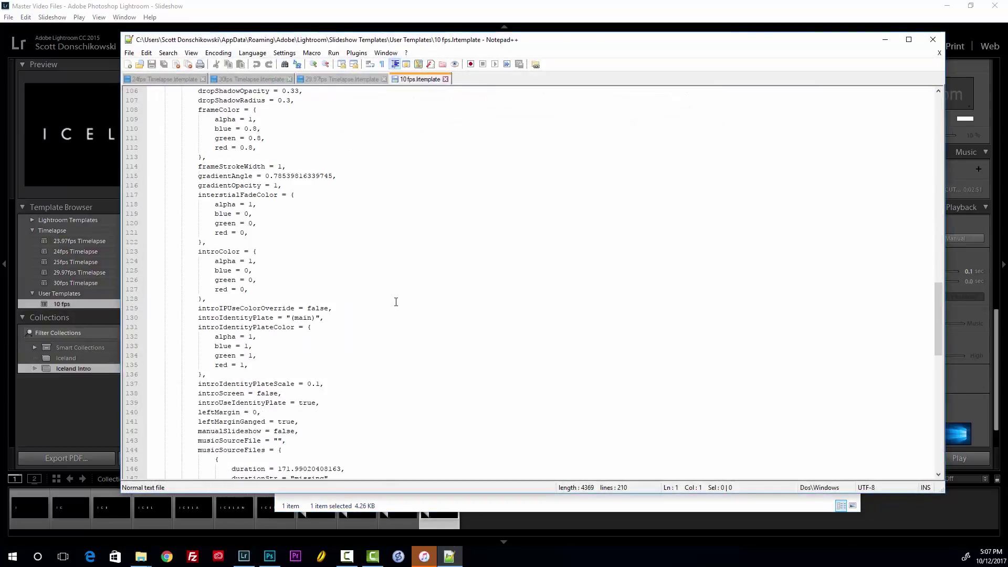
pyautogui.scroll(-20, 396, 302)
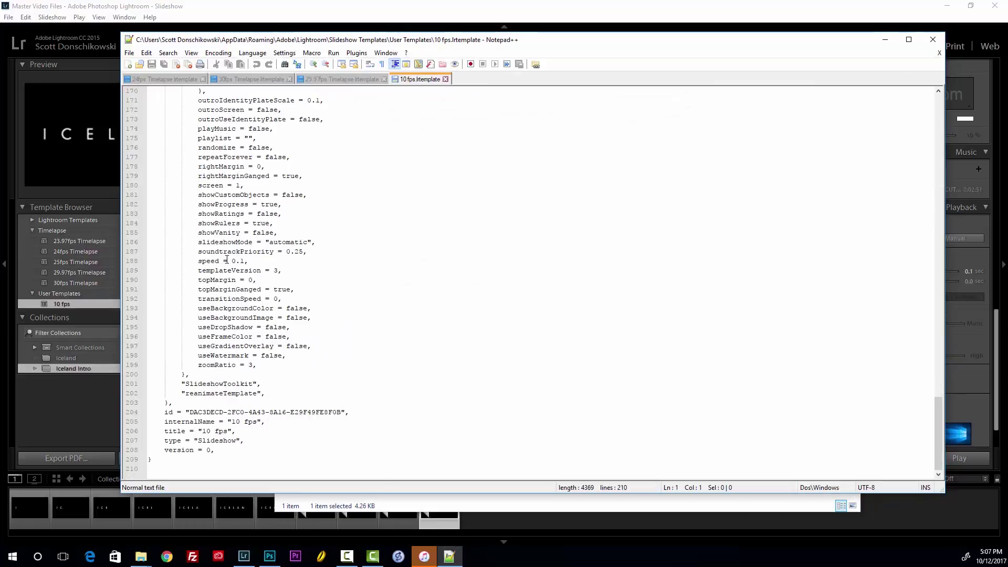
pyautogui.moveTo(232, 261); pyautogui.dragTo(250, 262)
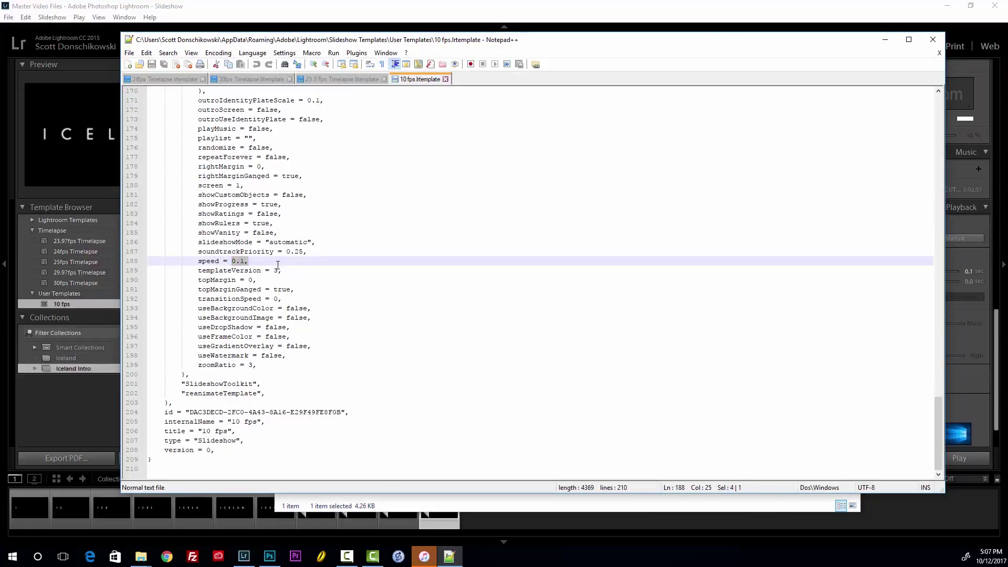
pyautogui.click(316, 288)
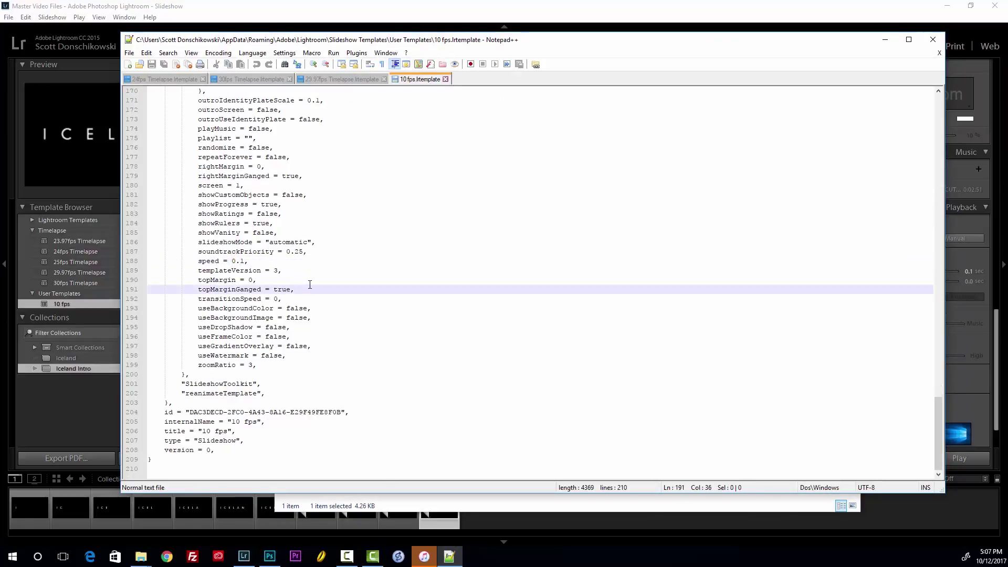
# - Calculate 1 ÷ 10 in Calculator and close Calculator, Notepad++ and the User Templates folder
pyautogui.press('XF86Calculator')
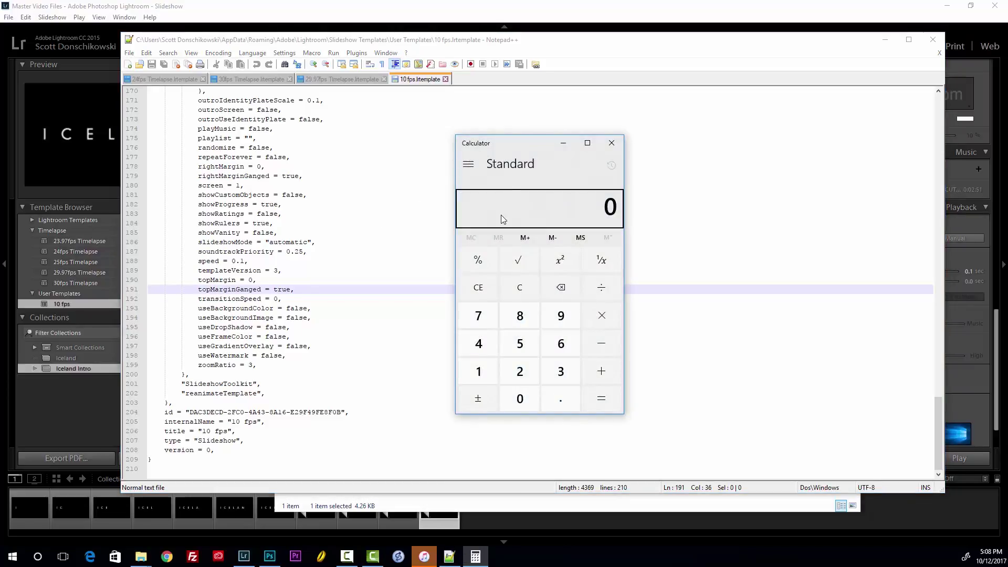
pyautogui.press('1')
pyautogui.press('/')
pyautogui.press('1')
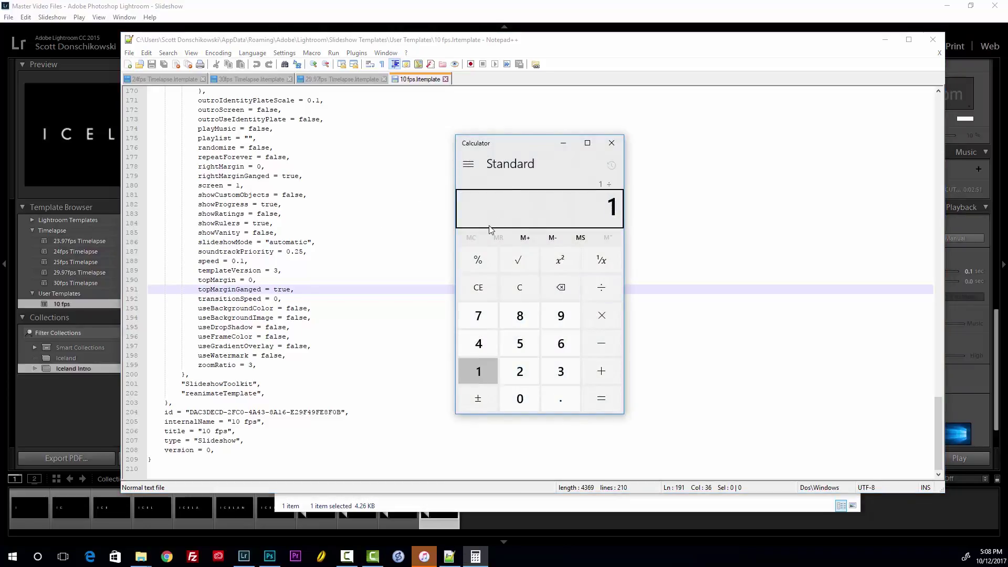
pyautogui.press('0')
pyautogui.press('Return')
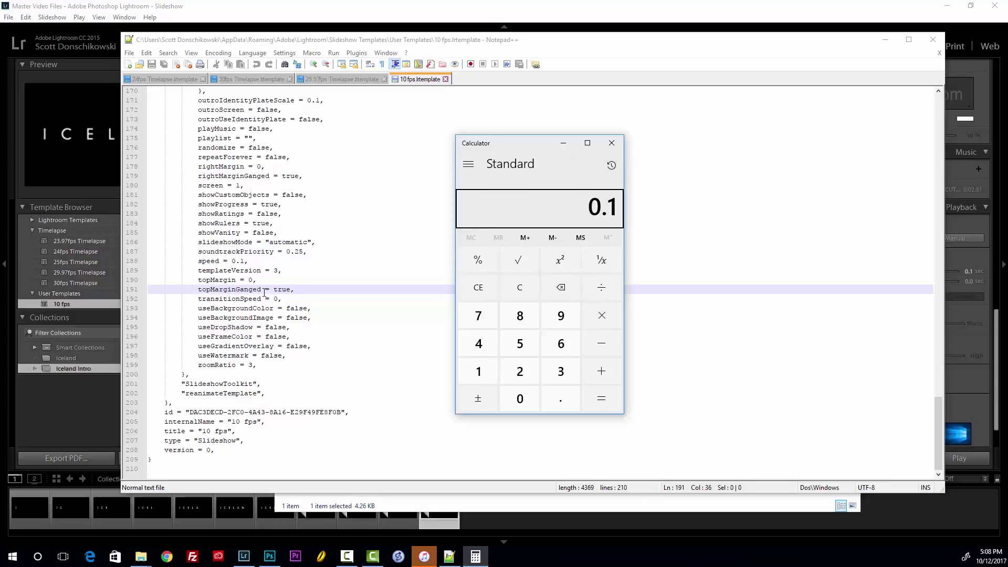
pyautogui.click(612, 143)
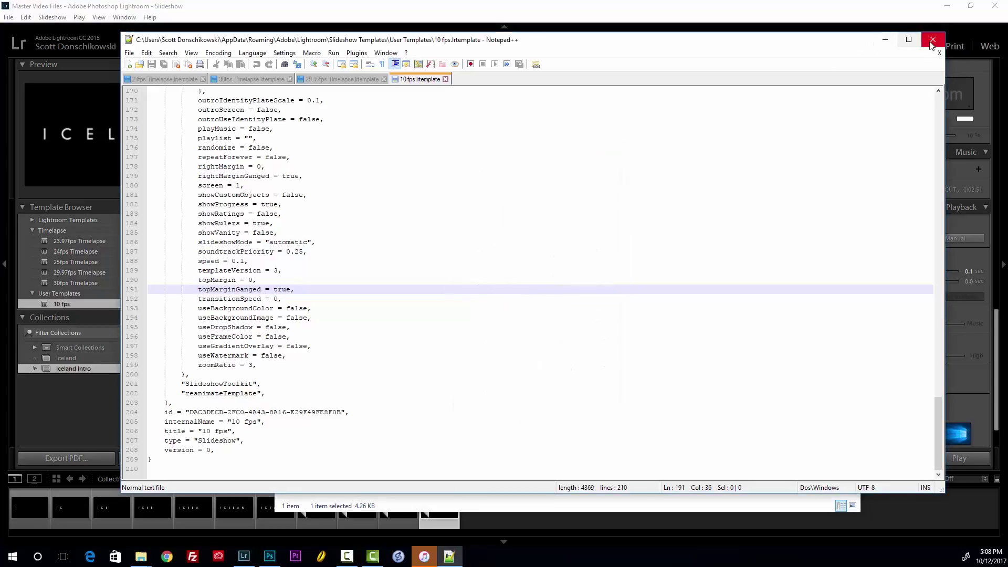
pyautogui.click(933, 40)
pyautogui.click(849, 70)
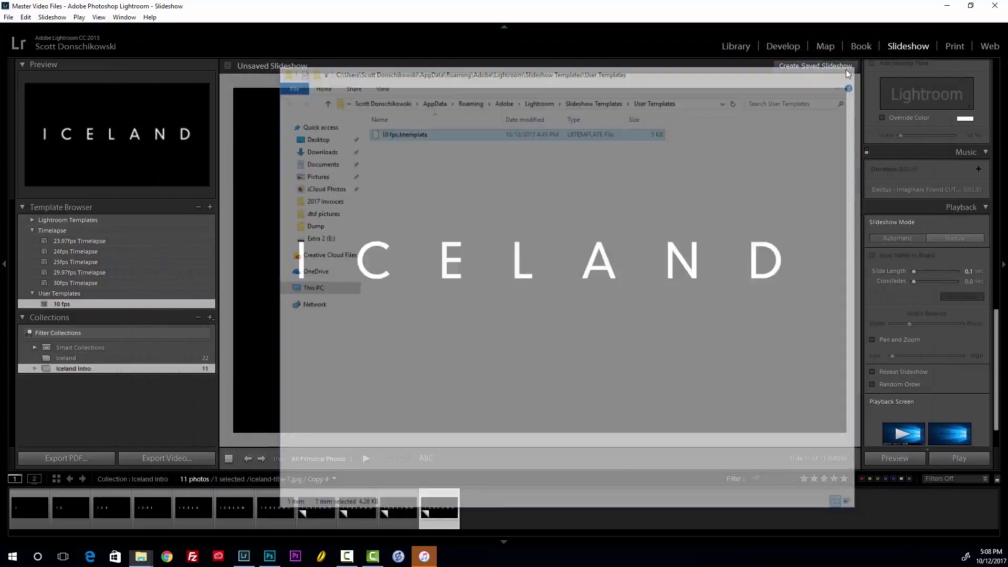
# - Create a new user slideshow template from the current settings and open its file from File Explorer in Notepad++
pyautogui.click(210, 207)
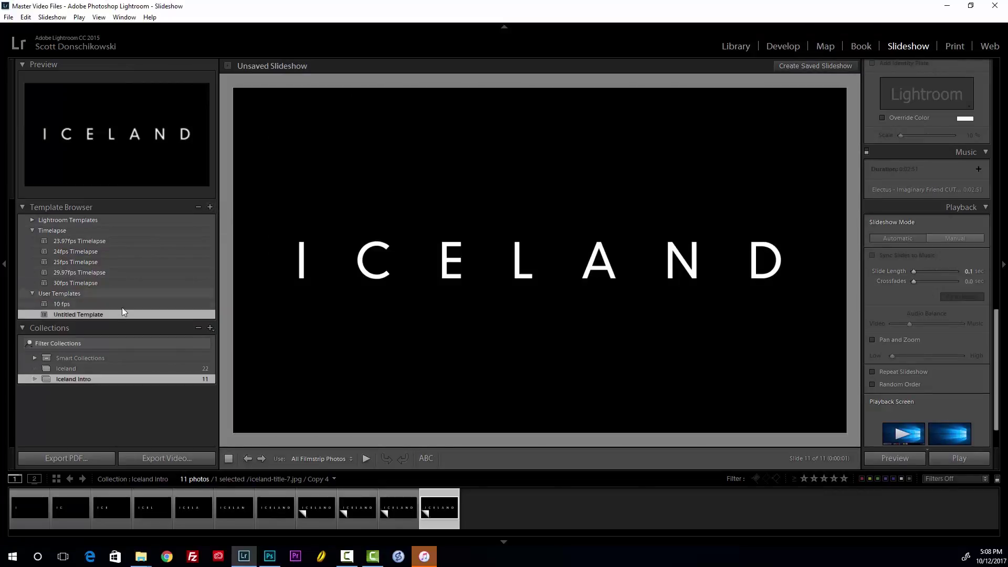
pyautogui.rightClick(90, 317)
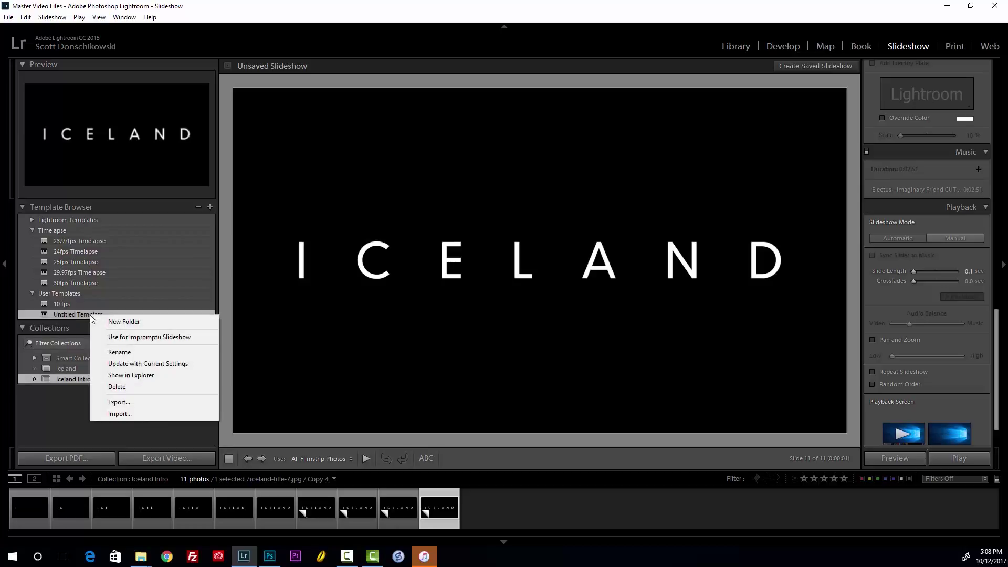
pyautogui.click(139, 377)
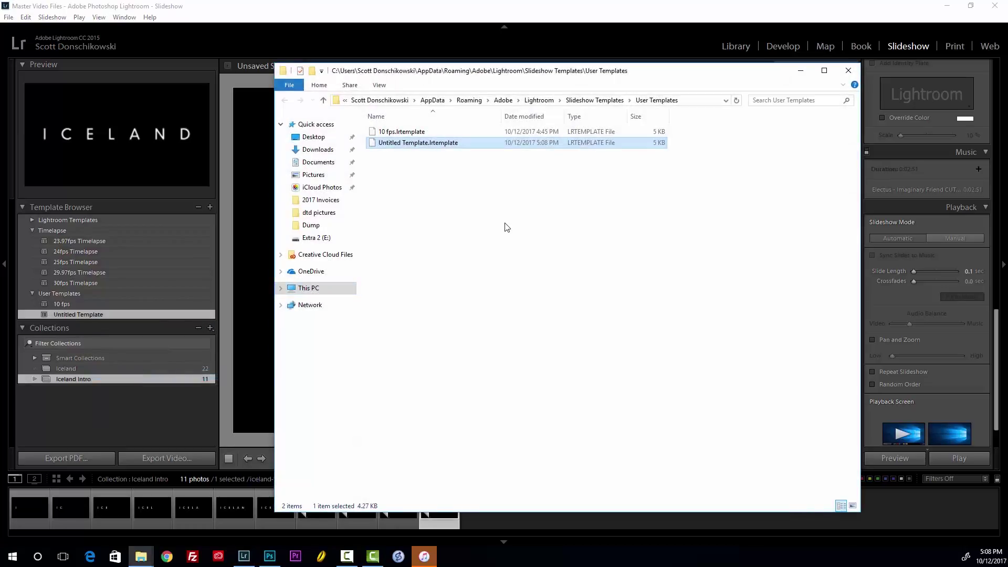
pyautogui.rightClick(471, 142)
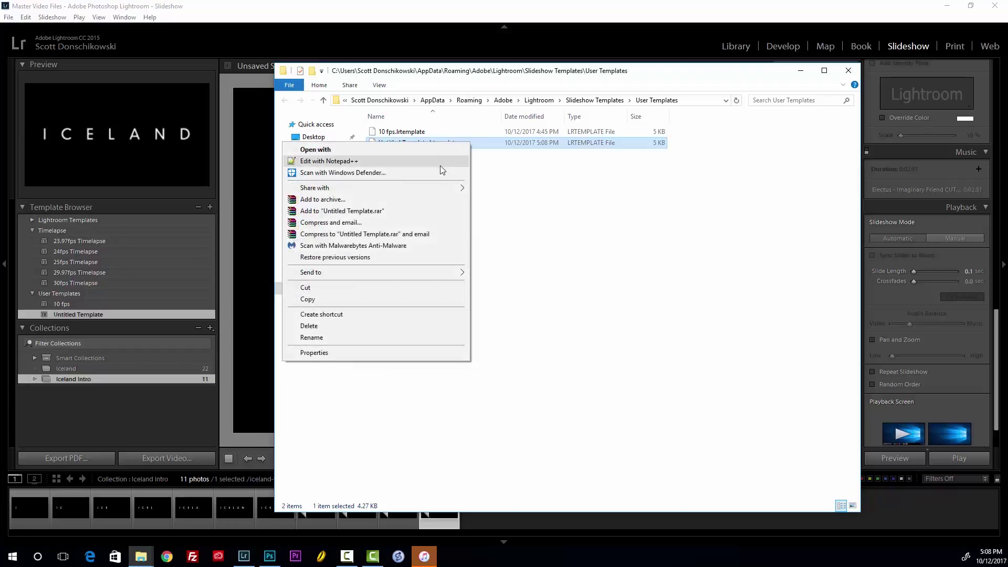
pyautogui.click(441, 166)
# - Go to the speed line in the new template's code and calculate 1 ÷ 20 in Calculator
pyautogui.scroll(-20, 493, 268)
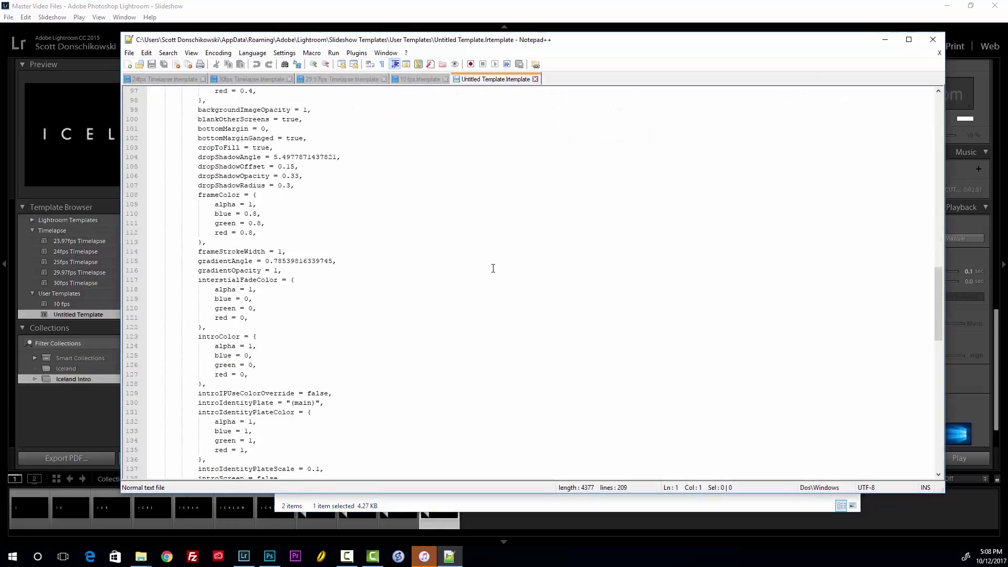
pyautogui.scroll(-20, 493, 269)
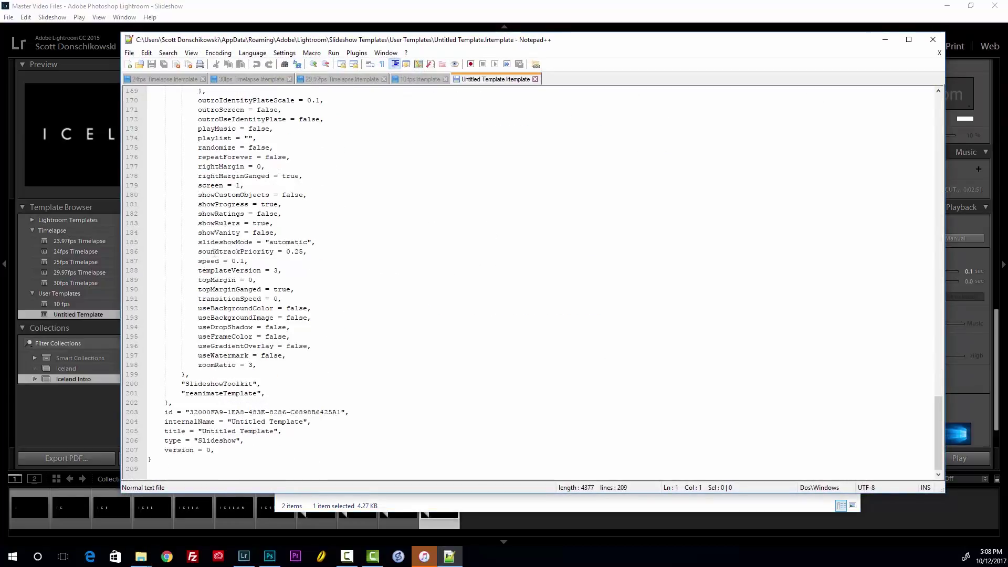
pyautogui.click(240, 261)
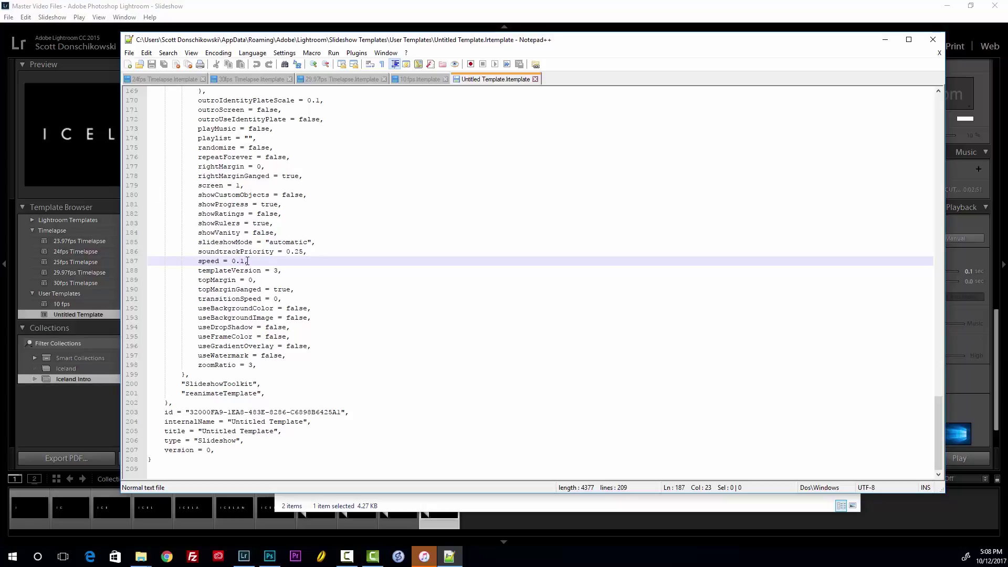
pyautogui.press('XF86Calculator')
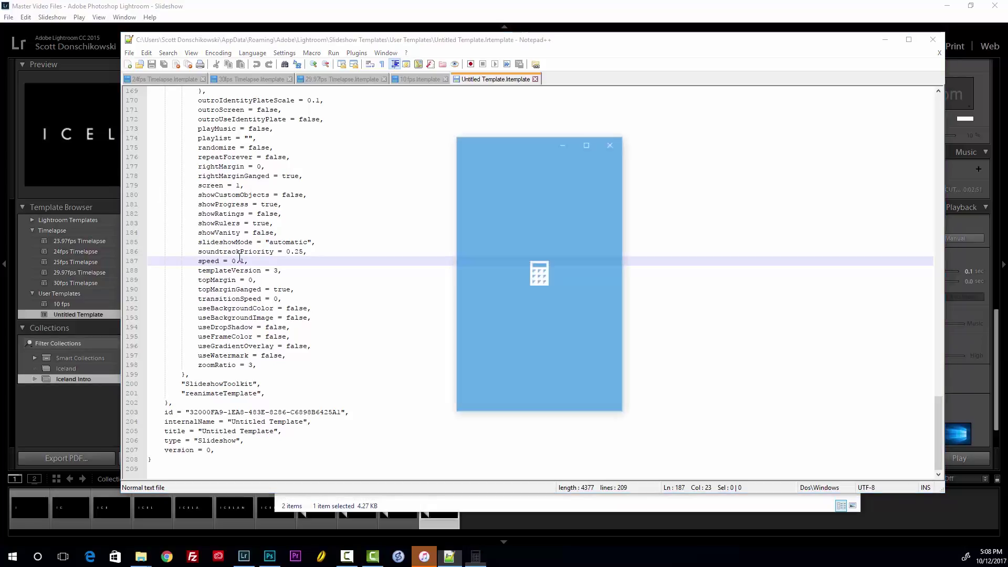
pyautogui.write('1')
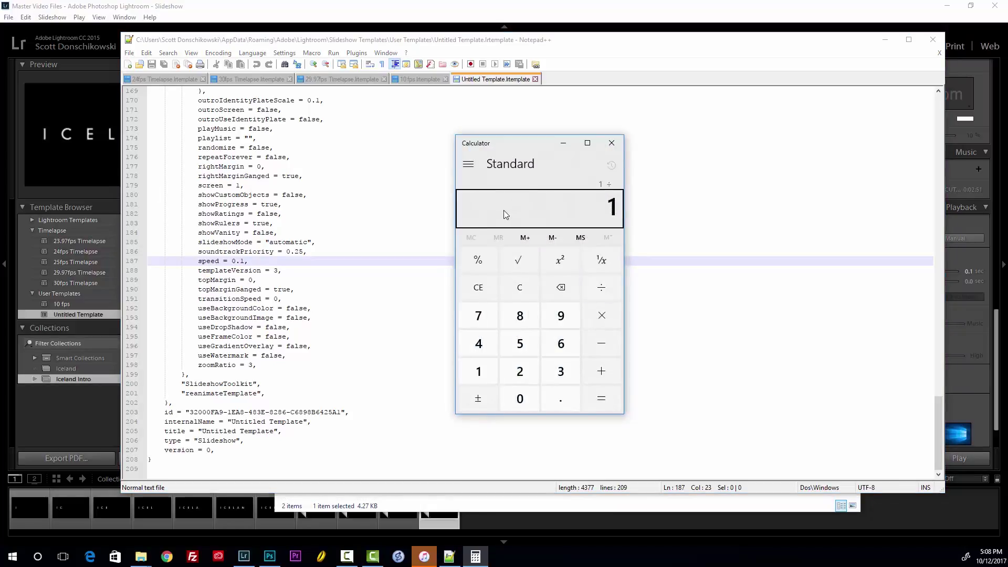
pyautogui.write('/20')
pyautogui.press('Return')
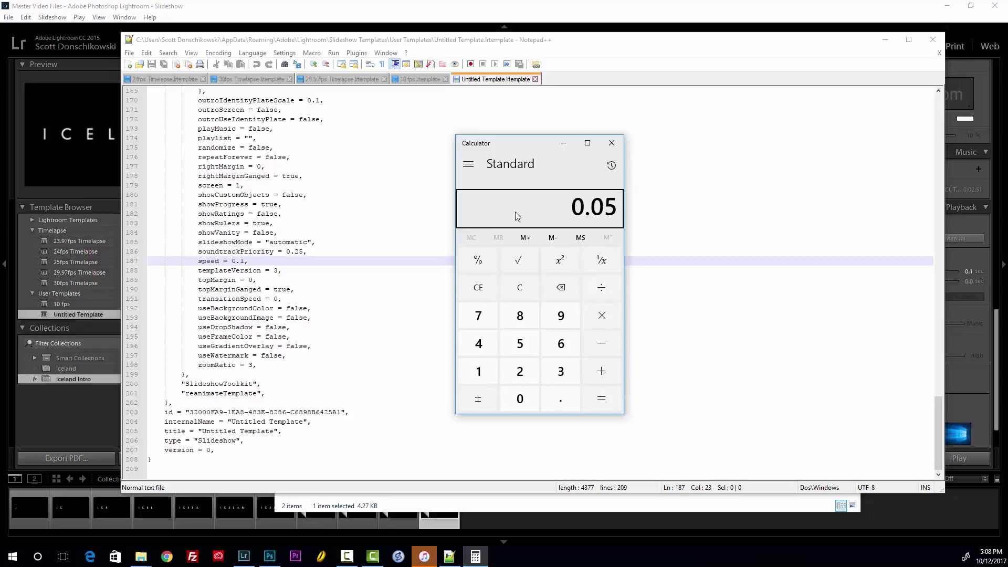
# - Set the new template's speed value to 0.05 and save the file
pyautogui.click(251, 264)
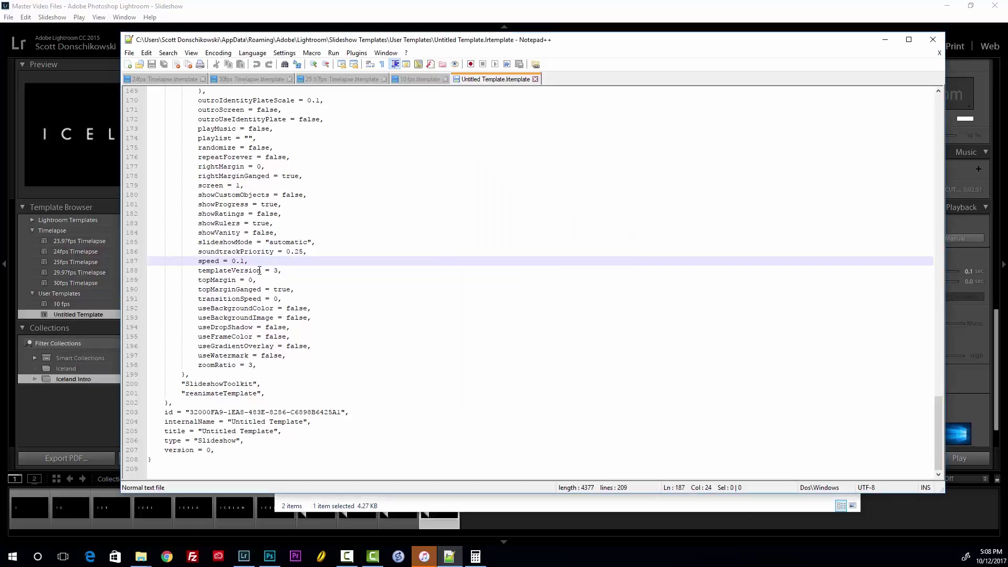
pyautogui.press('BackSpace')
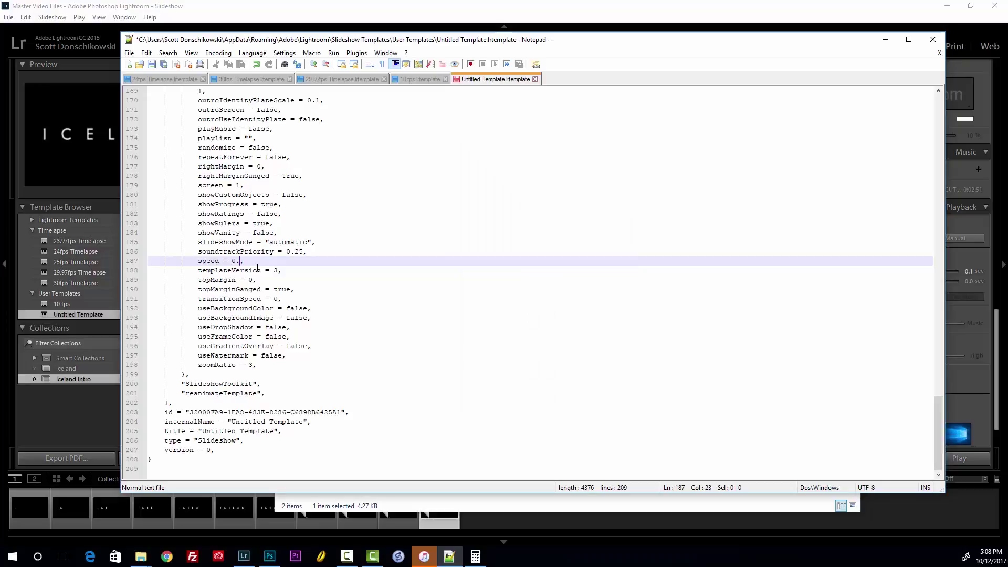
pyautogui.write('05')
pyautogui.click(129, 53)
pyautogui.click(121, 126)
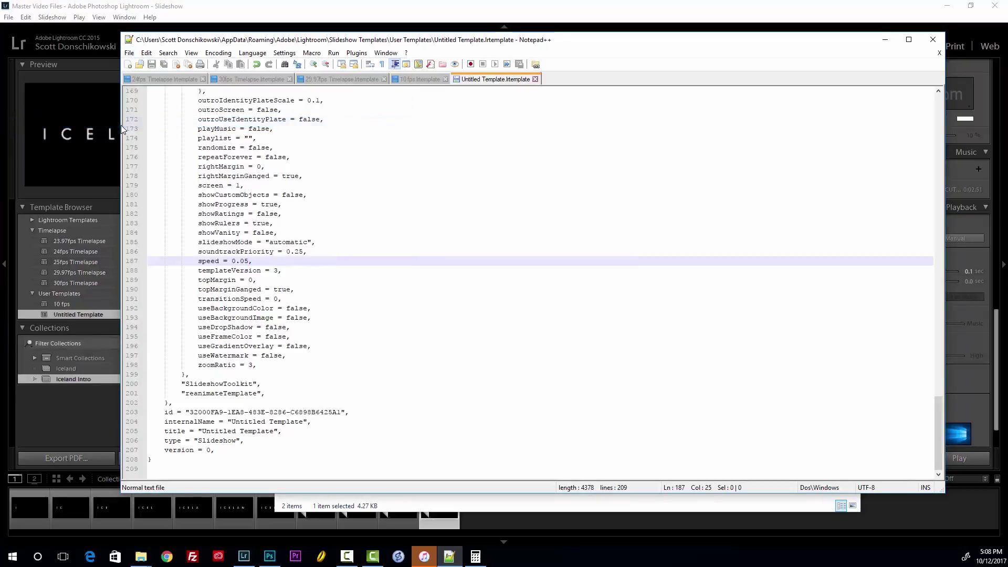
# - Close Notepad++, Calculator and the User Templates folder window to return to the slideshow
pyautogui.click(931, 40)
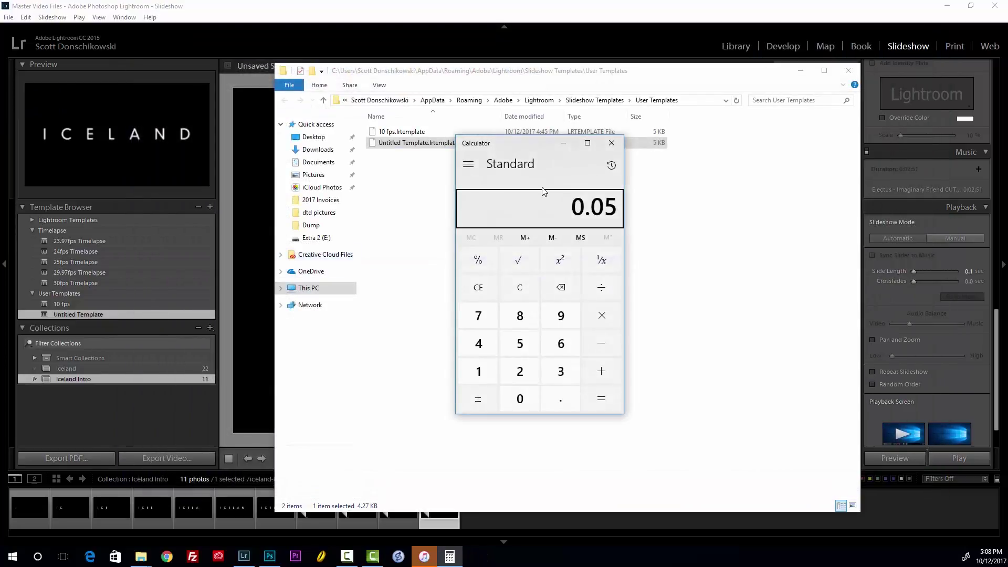
pyautogui.click(620, 144)
pyautogui.click(848, 70)
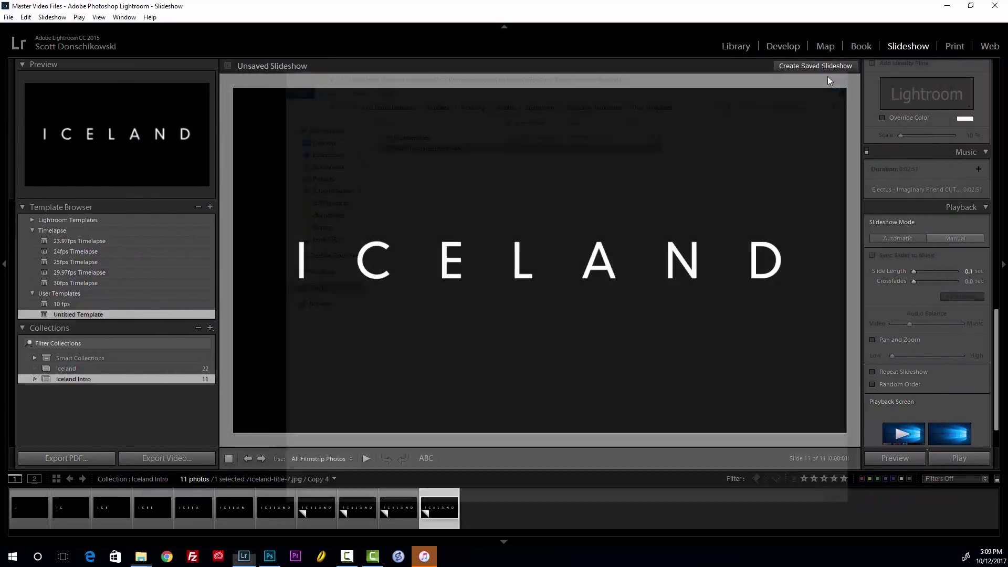
# - Reopen the Untitled Template file in Notepad++ from its folder to check the saved speed value, and close both windows
pyautogui.rightClick(120, 315)
pyautogui.click(173, 373)
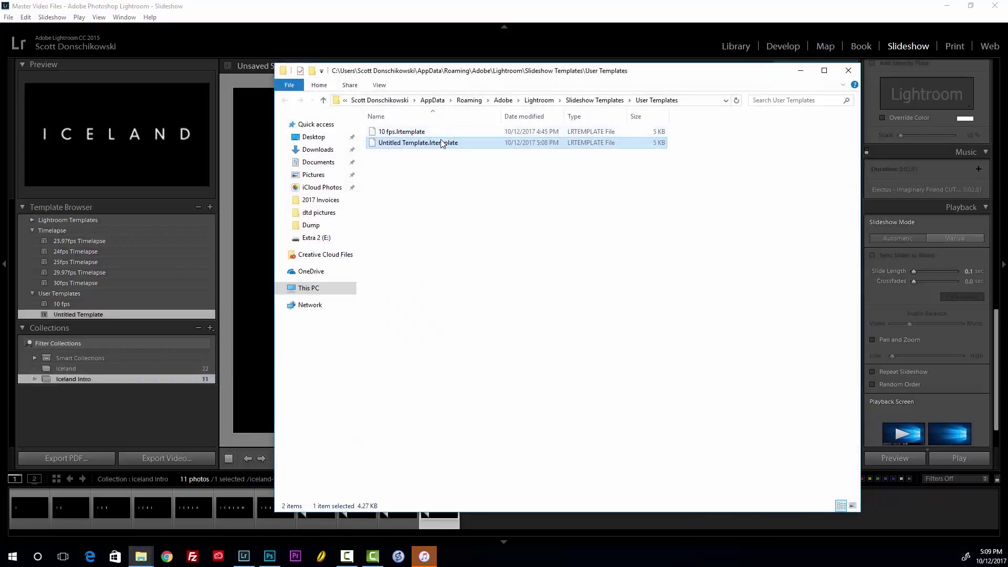
pyautogui.rightClick(444, 143)
pyautogui.click(428, 159)
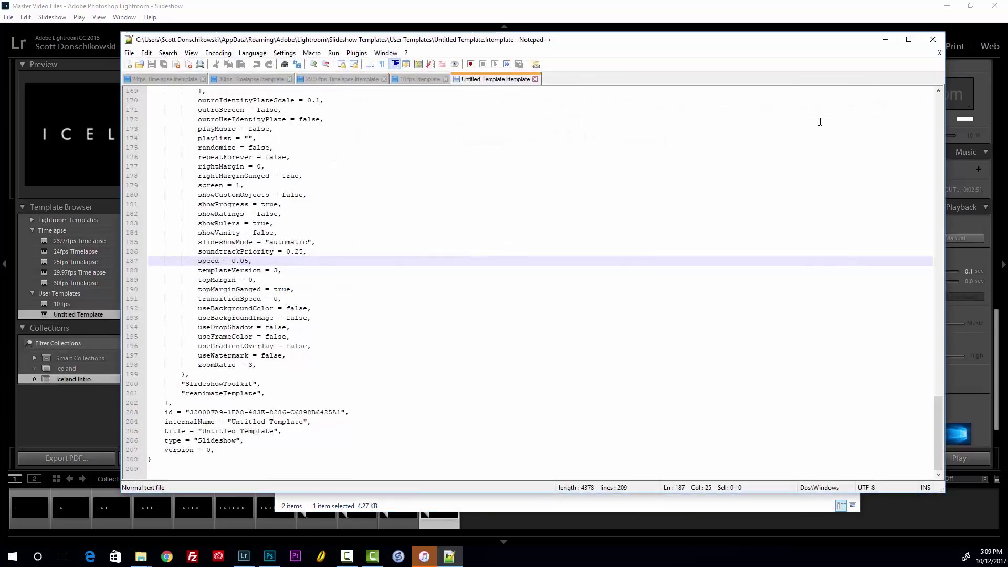
pyautogui.click(933, 39)
pyautogui.click(849, 71)
# - Rename the Untitled Template user template as 20 fps
pyautogui.rightClick(88, 315)
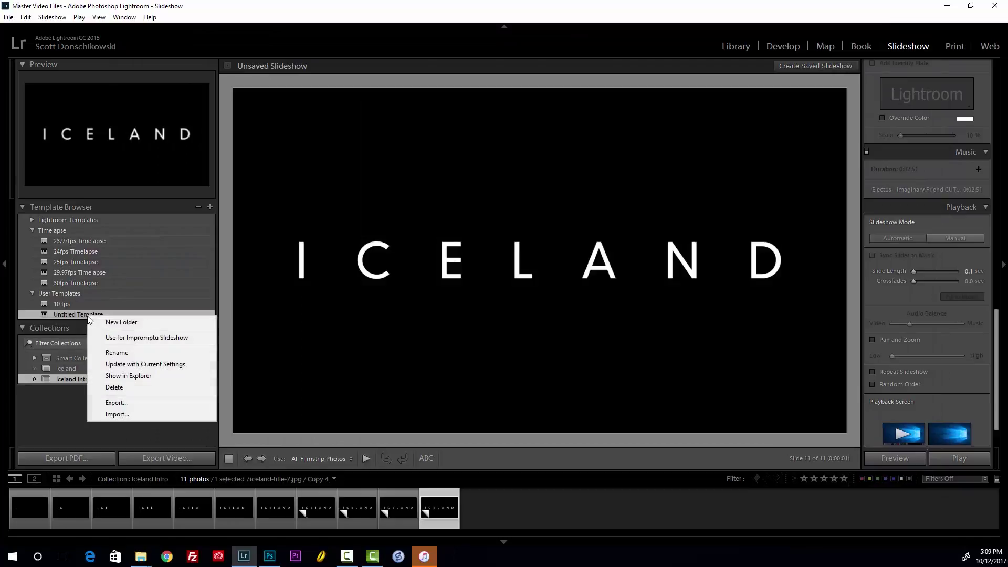
pyautogui.click(120, 348)
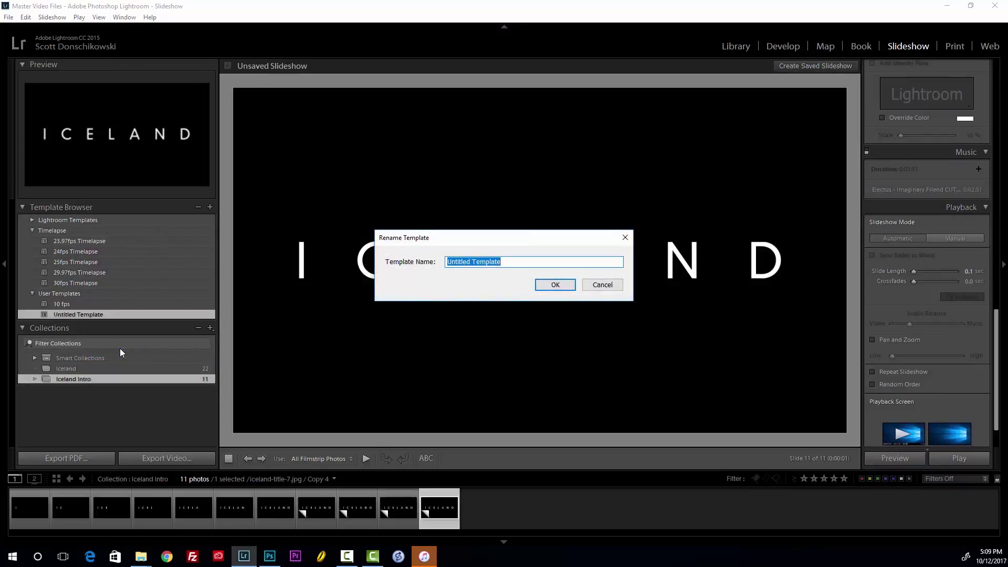
pyautogui.write('20 fps')
pyautogui.press('Return')
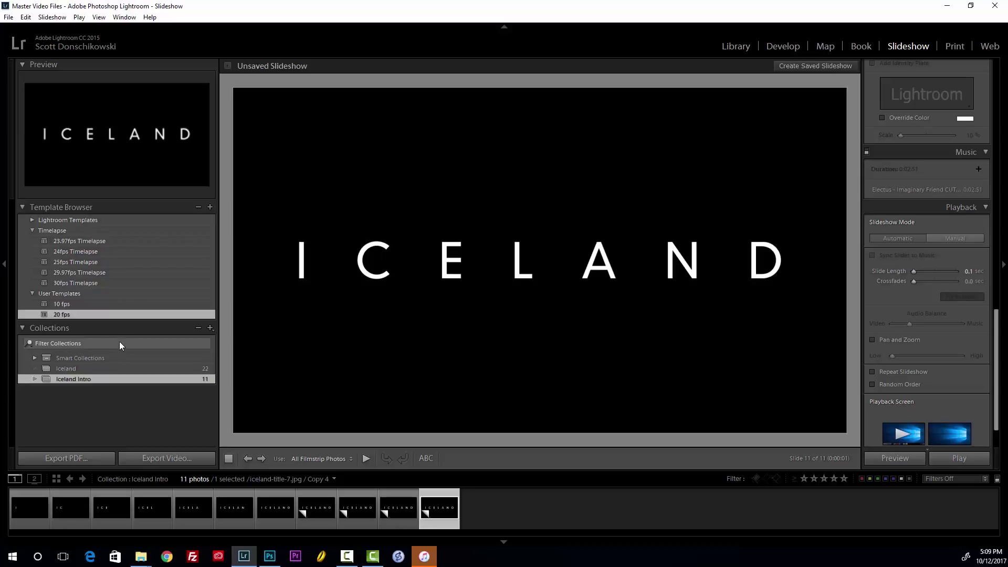
# - Play the Iceland title slides from the first frame with the 20 fps template and again with the 10 fps template
pyautogui.click(30, 509)
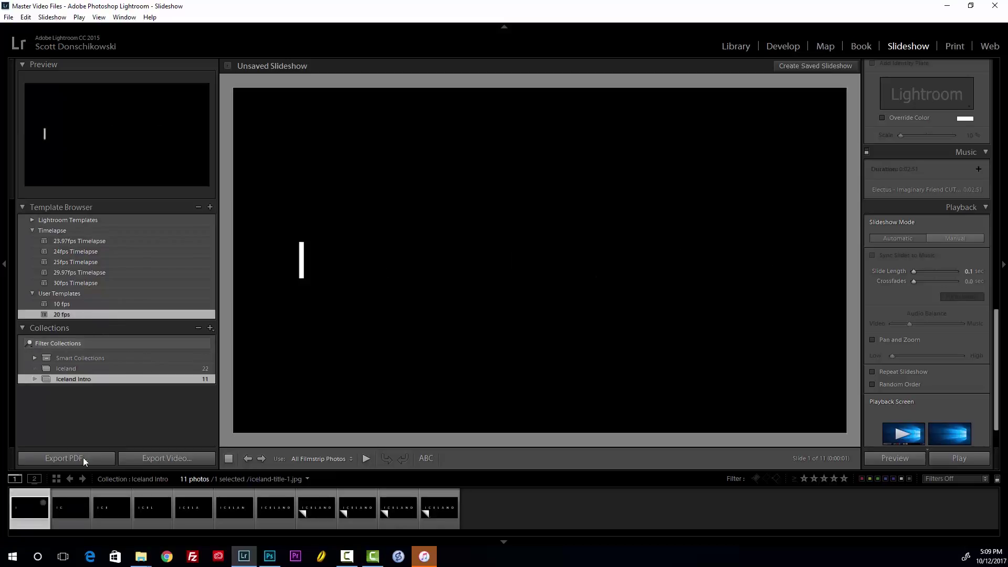
pyautogui.click(365, 459)
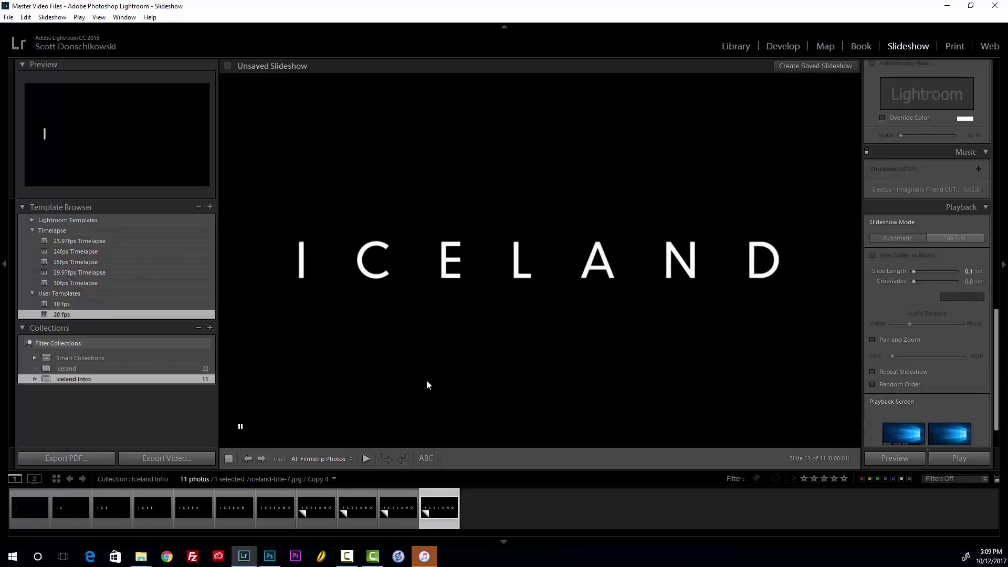
pyautogui.click(129, 302)
pyautogui.click(38, 526)
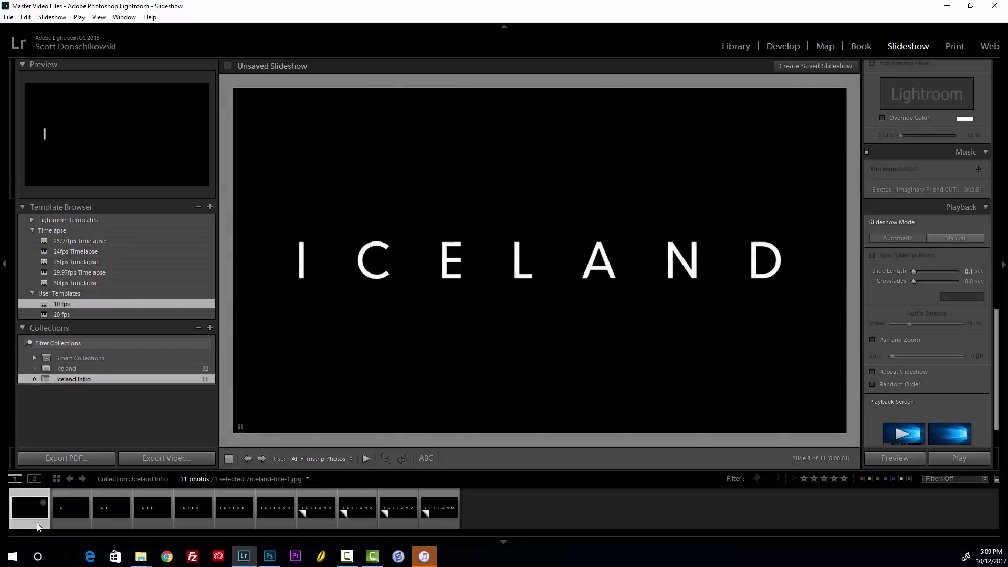
pyautogui.click(365, 459)
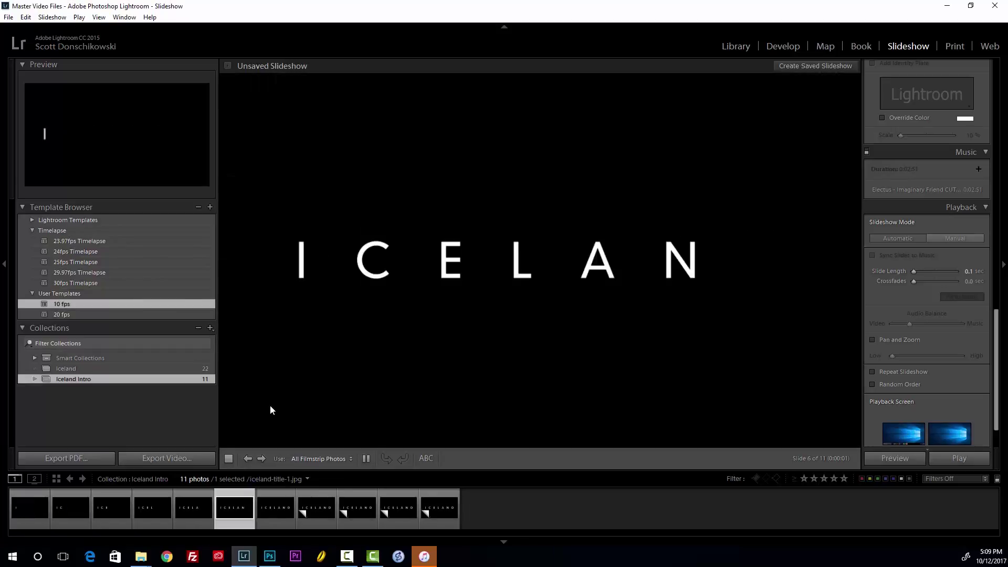
# - Apply the 30fps Timelapse template and play the Iceland title slides from the first frame
pyautogui.click(102, 310)
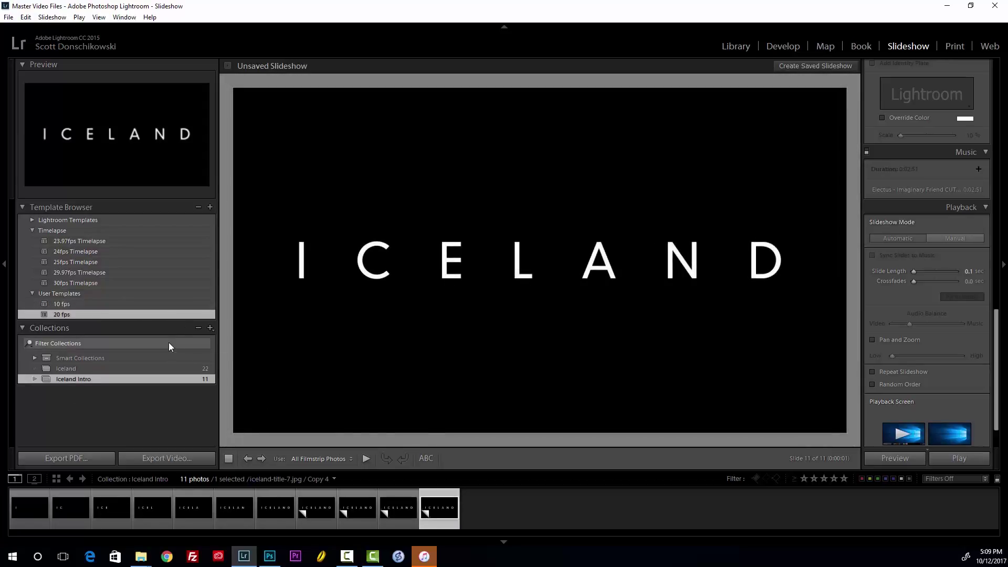
pyautogui.click(100, 283)
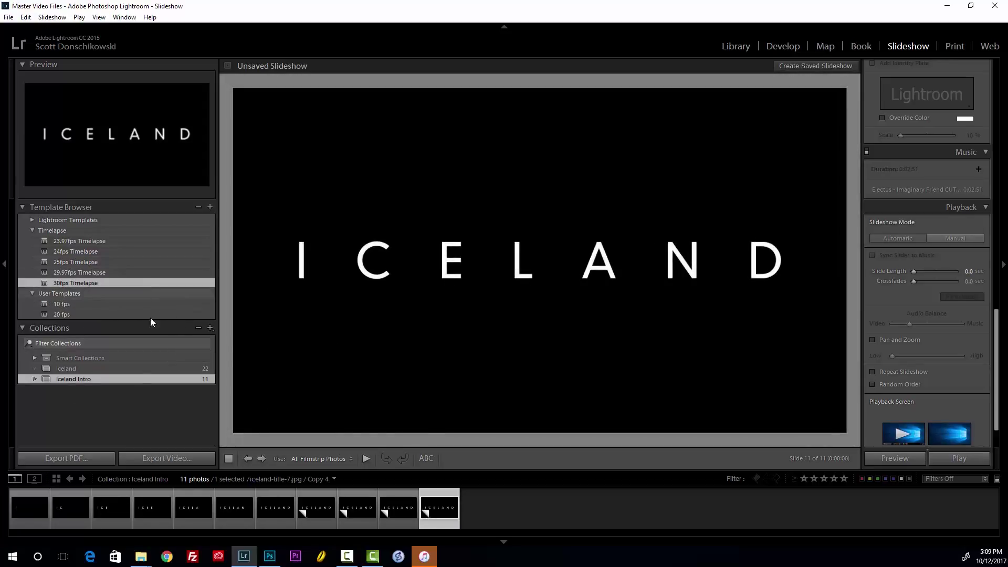
pyautogui.click(33, 523)
pyautogui.click(366, 459)
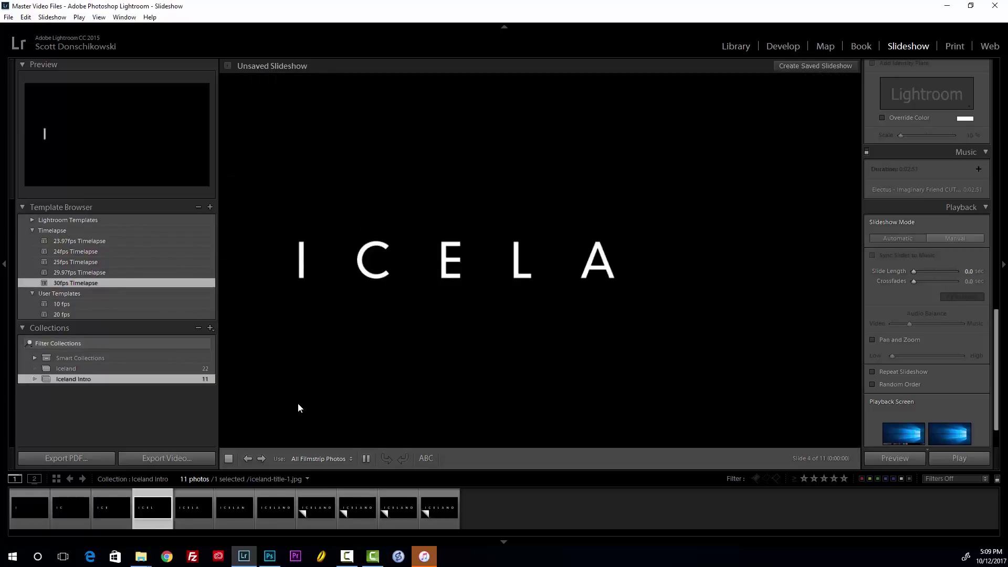
pyautogui.press('space')
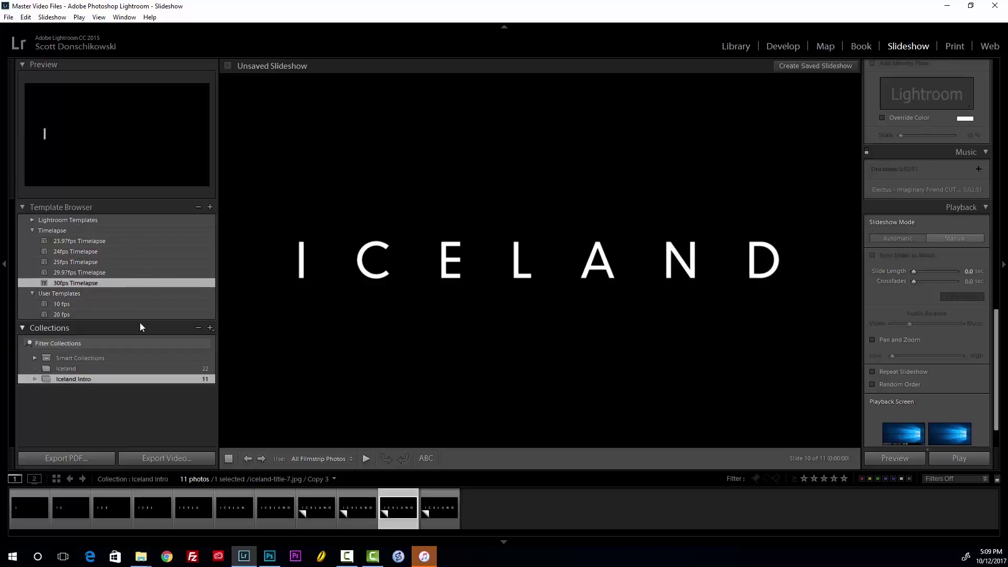
# - Apply the 10 fps template to the title slides and view the video export options without exporting
pyautogui.click(96, 304)
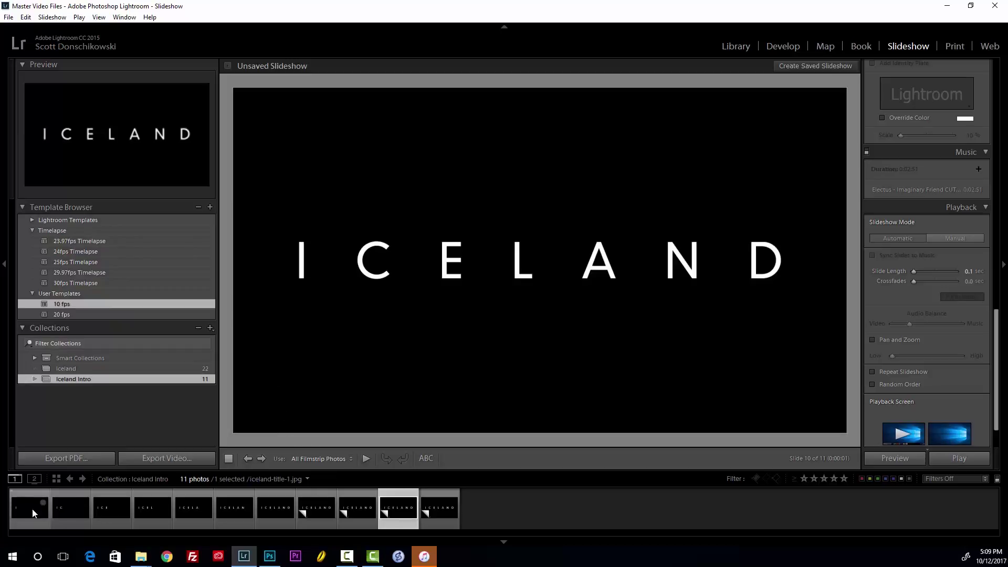
pyautogui.click(191, 458)
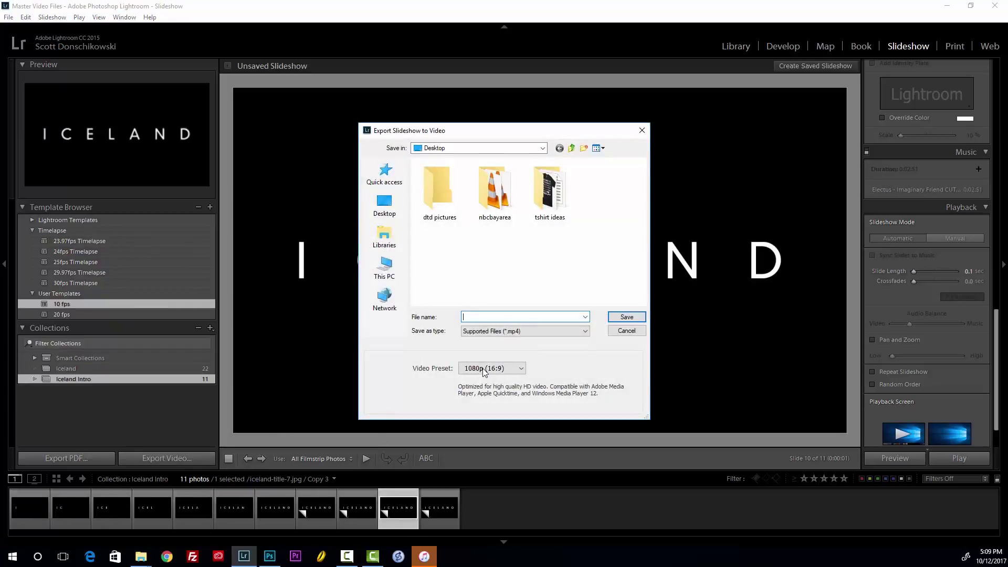
pyautogui.click(617, 332)
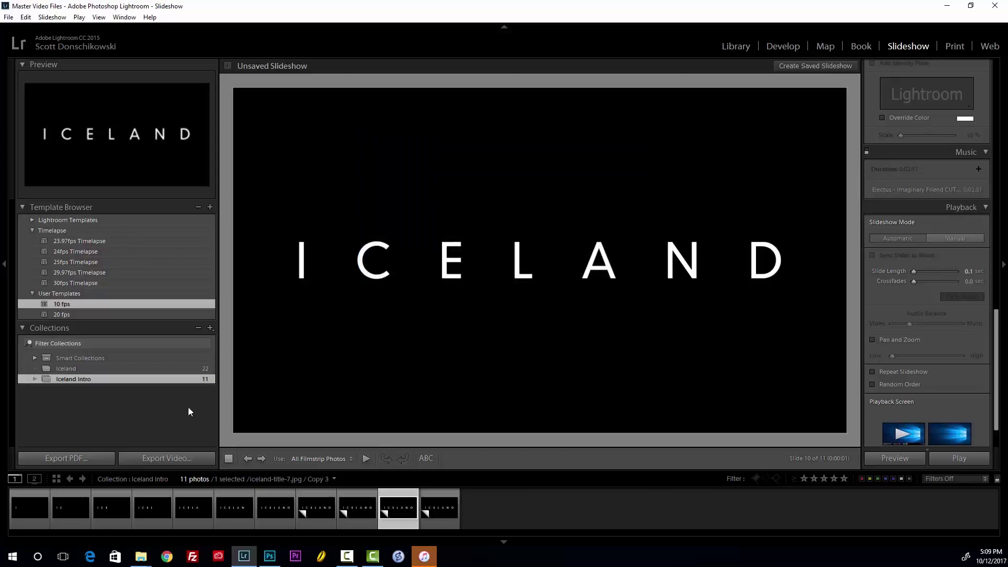
# - Switch to the Library module and view the import window without importing anything
pyautogui.click(736, 46)
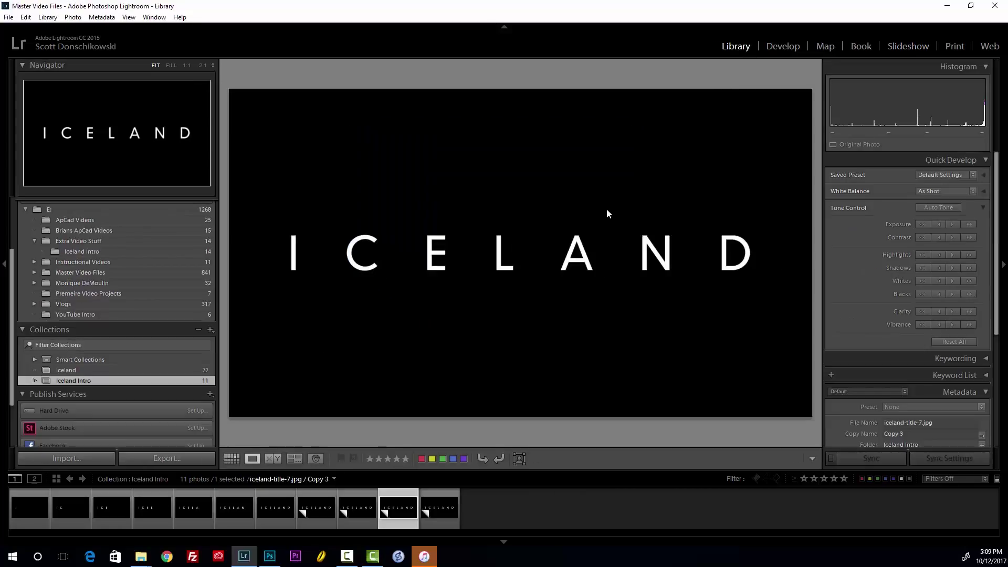
pyautogui.click(67, 459)
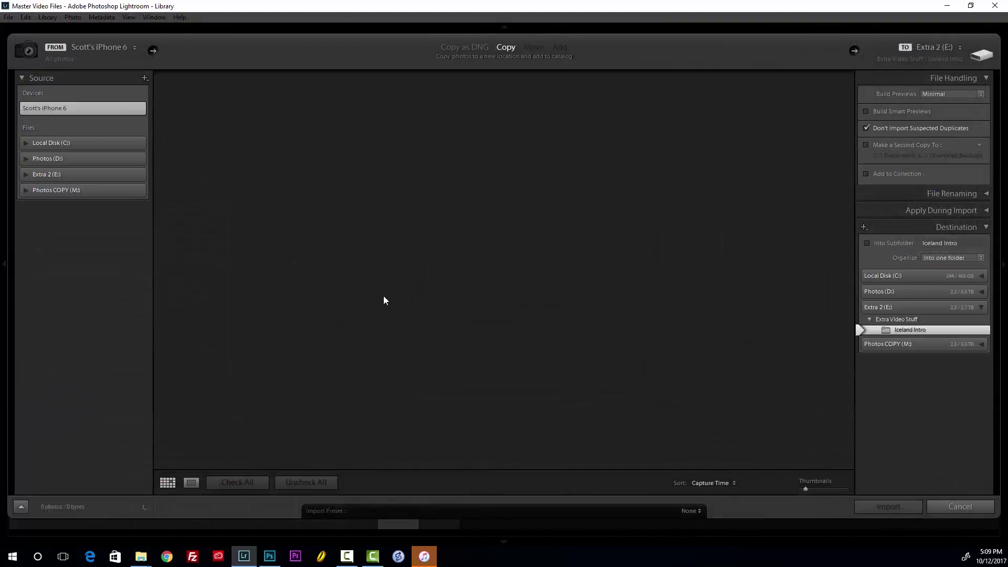
pyautogui.click(938, 505)
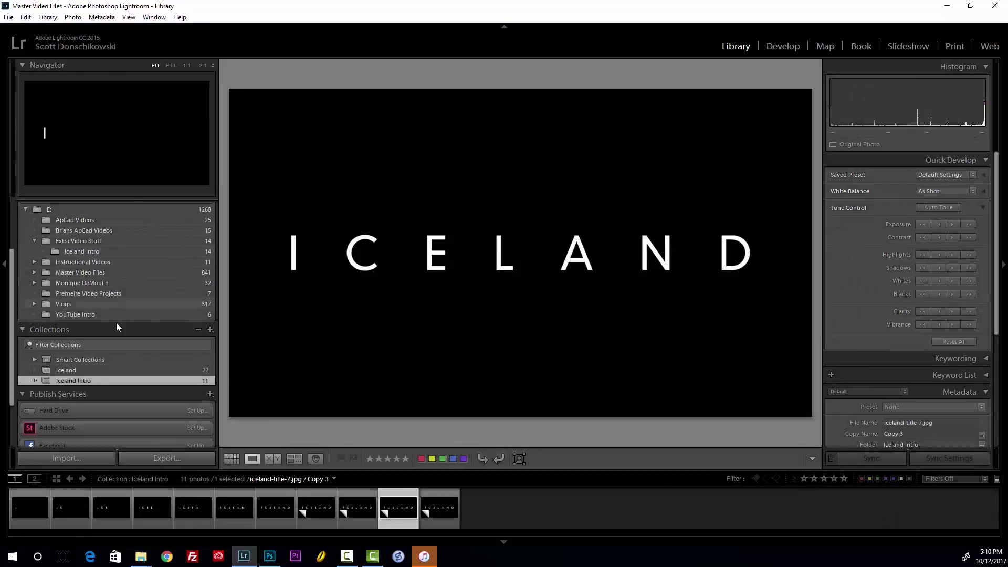
# - Open the Iceland collection as a grid and play its iceland title.mp4 clip in Loupe view
pyautogui.click(114, 369)
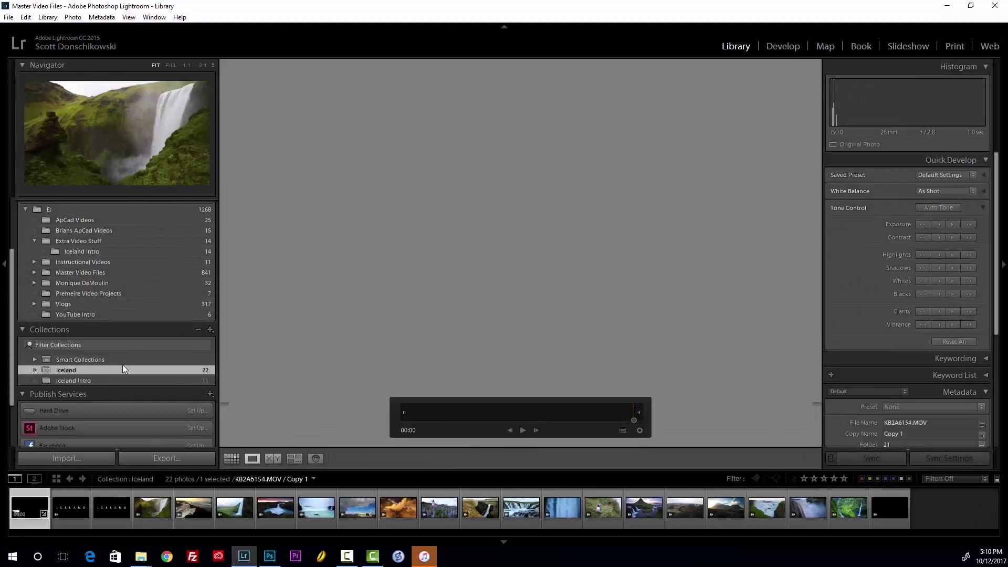
pyautogui.click(235, 459)
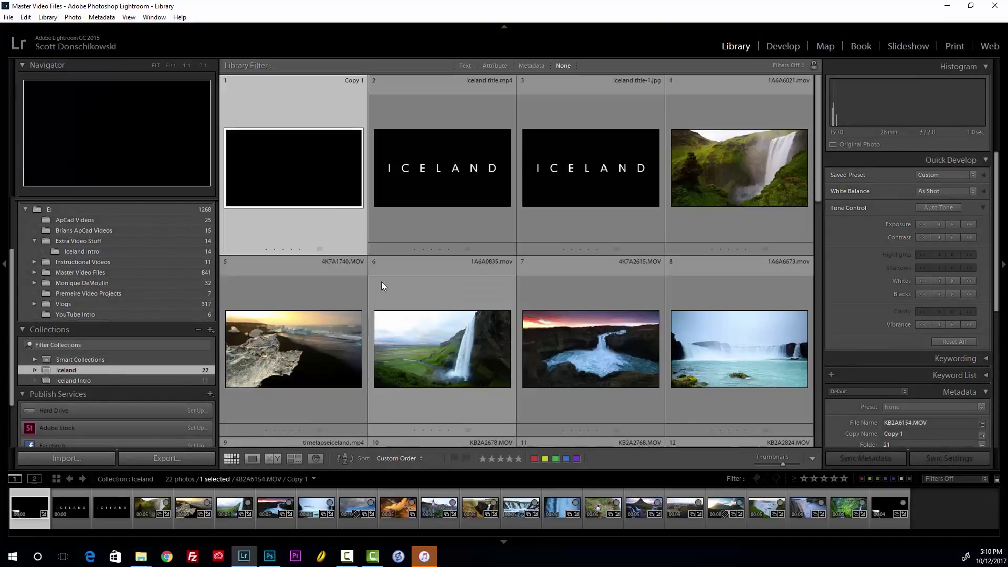
pyautogui.doubleClick(439, 187)
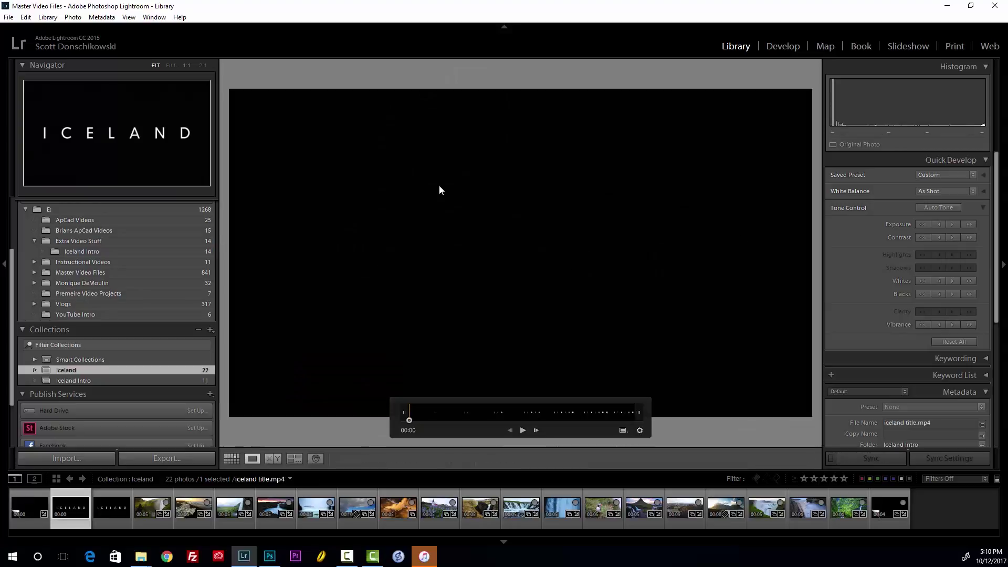
pyautogui.click(524, 430)
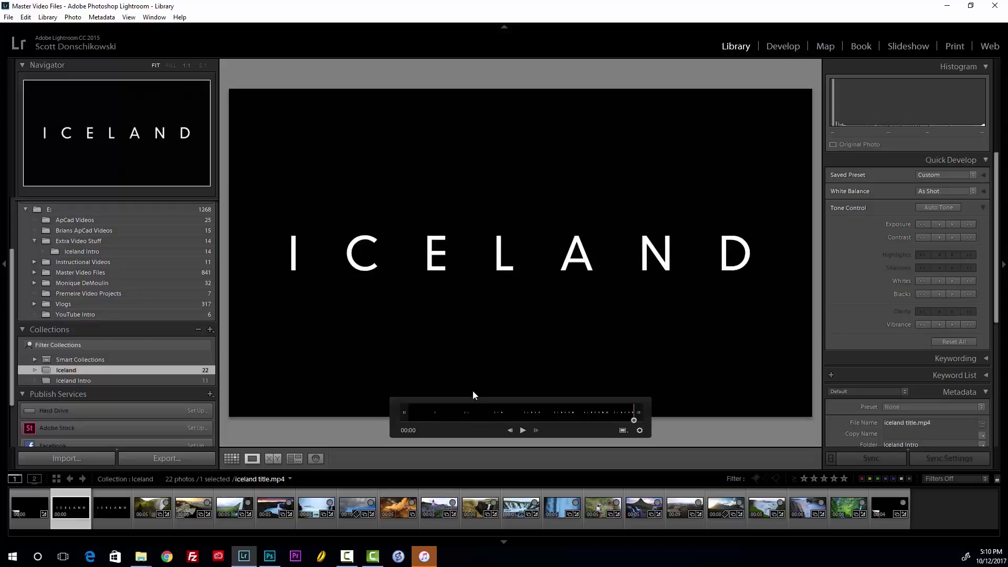
# - Examine the trim of the black opening clip, KB2A6154.MOV Copy 1, in Loupe view and return to the grid
pyautogui.click(231, 459)
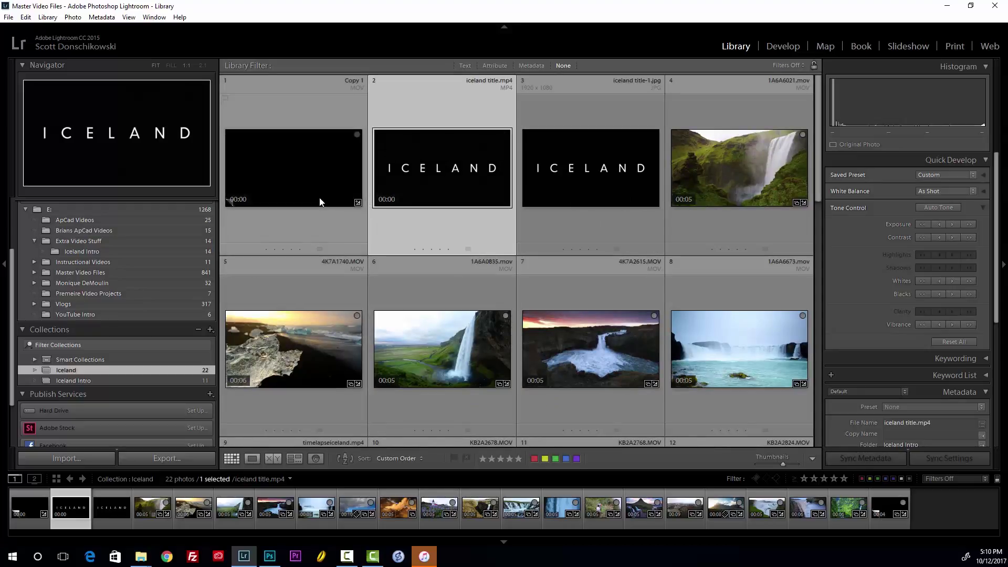
pyautogui.doubleClick(293, 188)
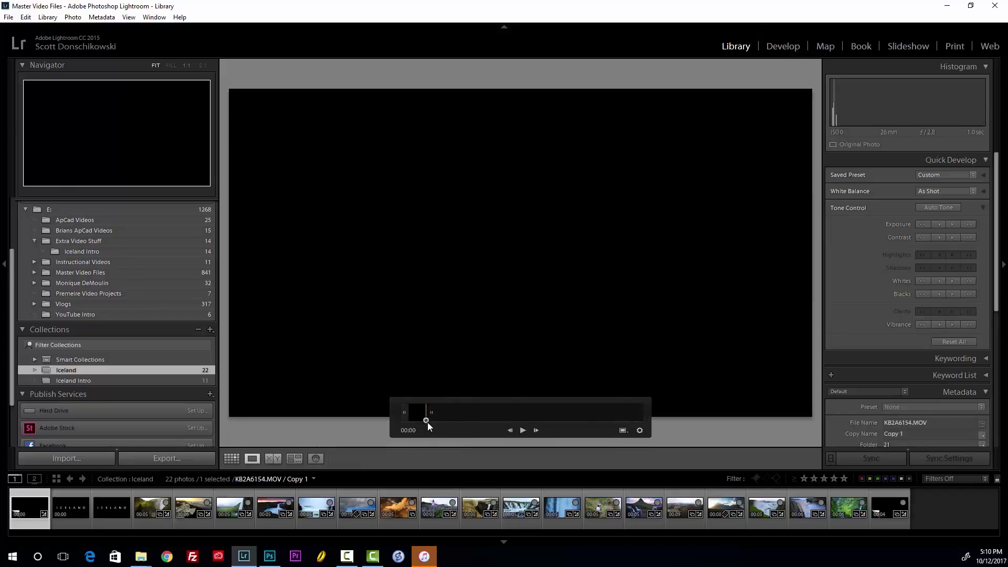
pyautogui.click(241, 455)
# - Point out the iceland title-1.jpg still and the black closing clip, Copy 2, by selecting each in the grid
pyautogui.click(559, 240)
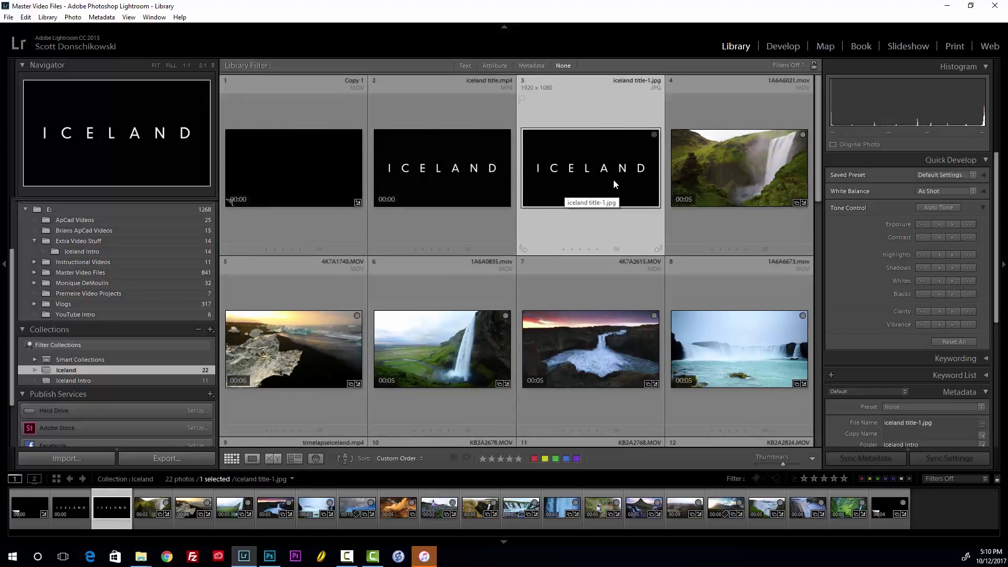
pyautogui.scroll(-5, 567, 251)
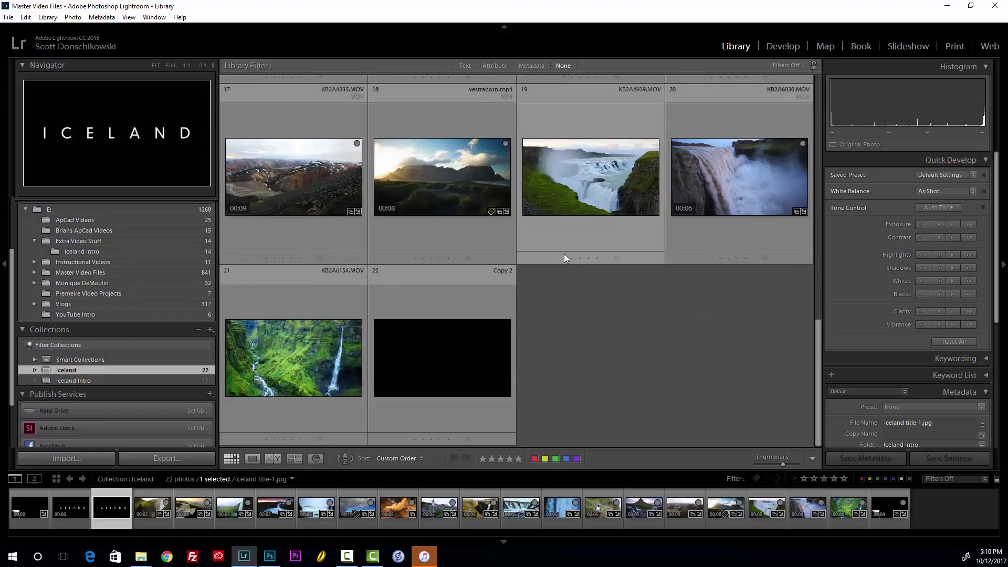
pyautogui.click(461, 348)
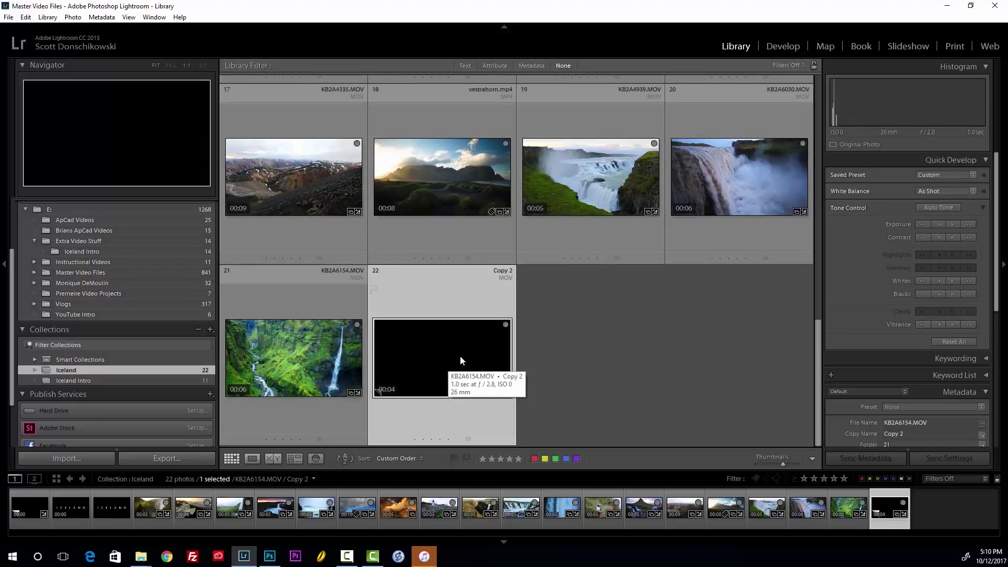
# - Review the black clips that open and close the Iceland collection, selecting Copy 1 and Copy 2 in the grid
pyautogui.scroll(5, 586, 307)
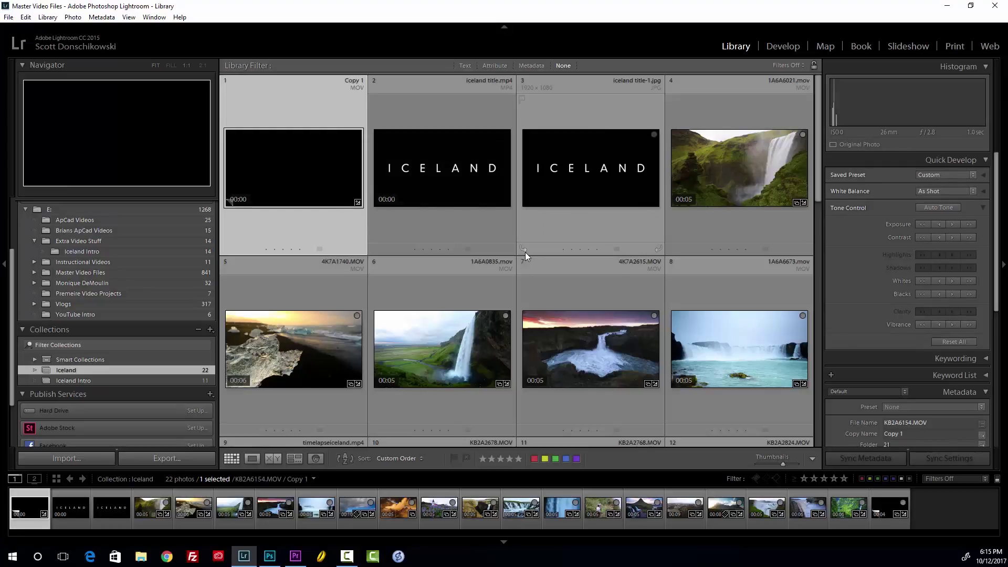
pyautogui.scroll(-5, 525, 252)
pyautogui.click(487, 351)
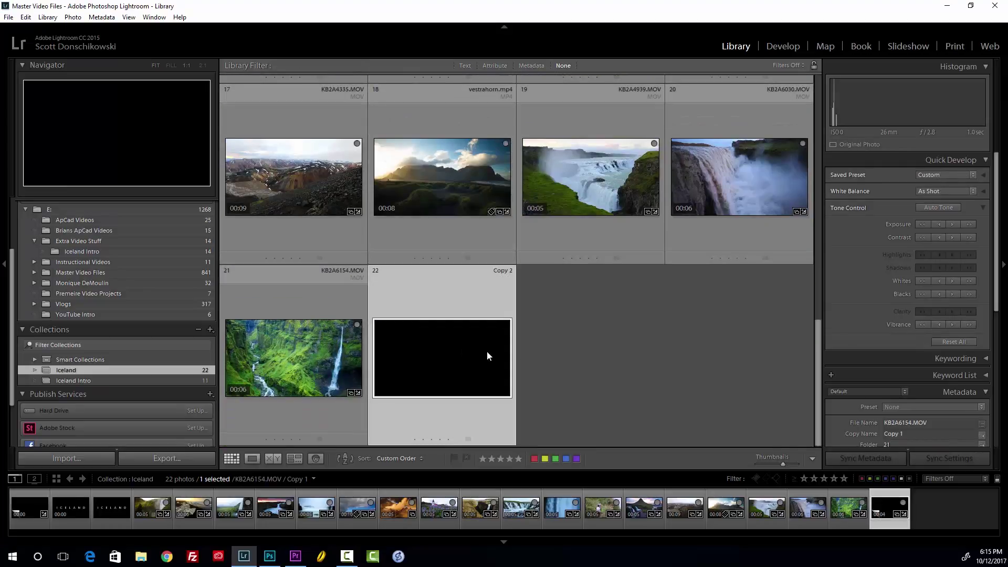
pyautogui.scroll(5, 559, 354)
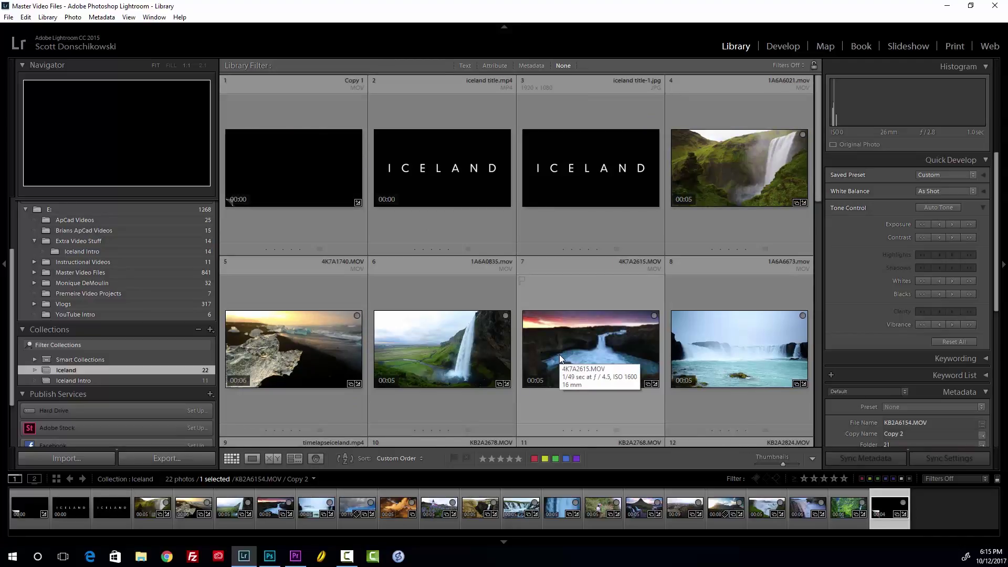
pyautogui.click(315, 169)
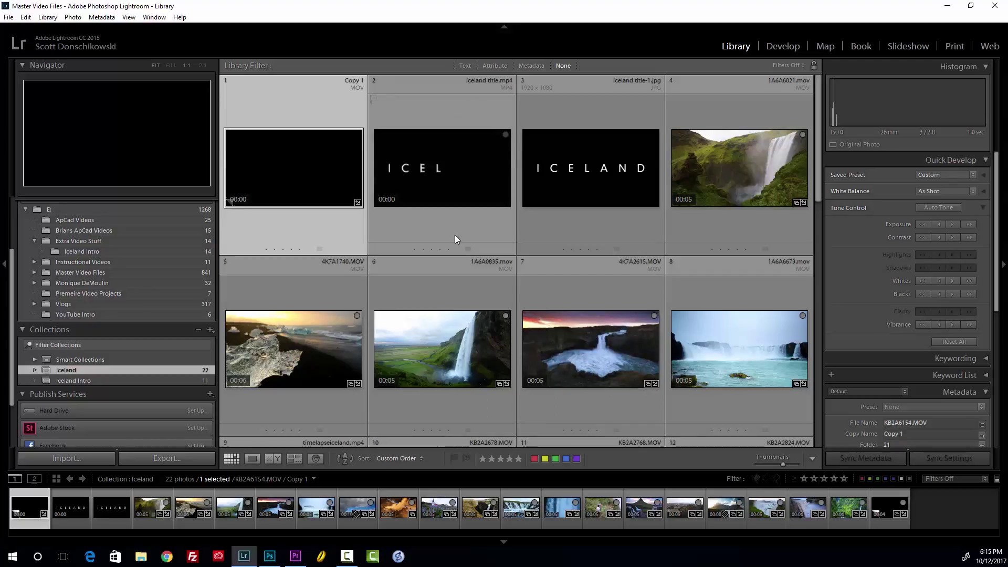
pyautogui.scroll(-5, 455, 234)
pyautogui.click(450, 382)
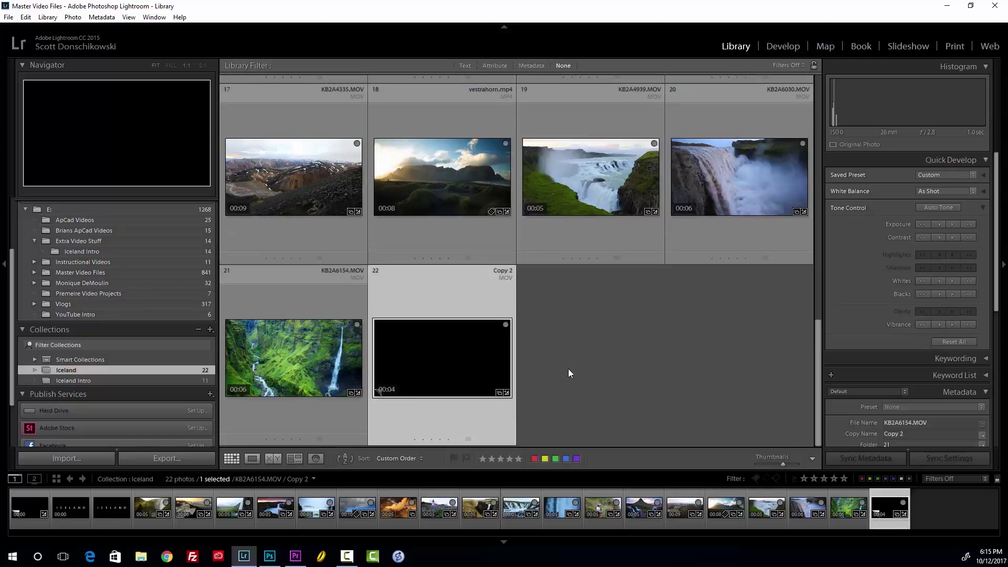
# - Open the Iceland Intro collection and point out iceland-title-7.jpg and its virtual copies, Copy 1 to Copy 4, in the grid
pyautogui.scroll(5, 569, 370)
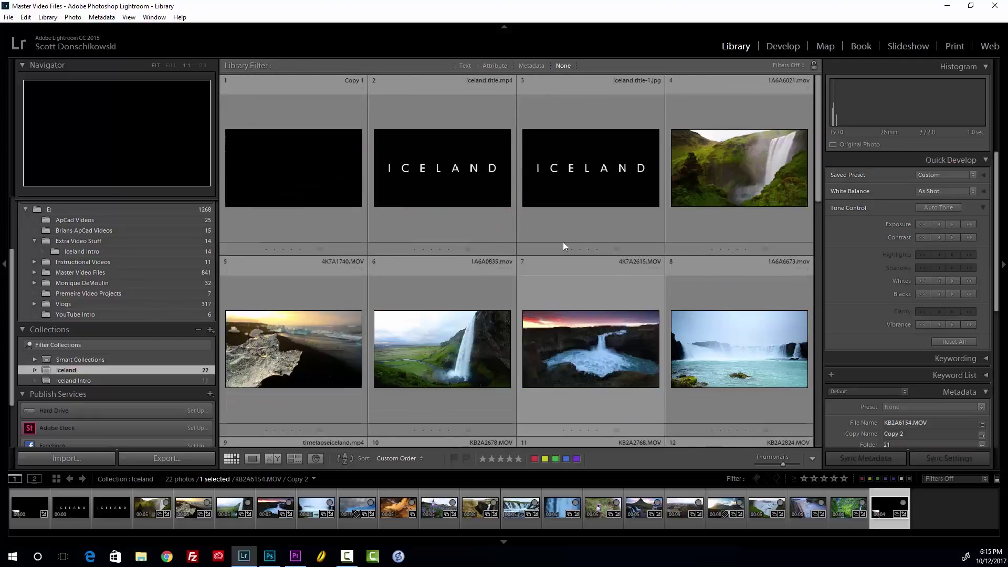
pyautogui.click(135, 381)
pyautogui.scroll(-3, 633, 330)
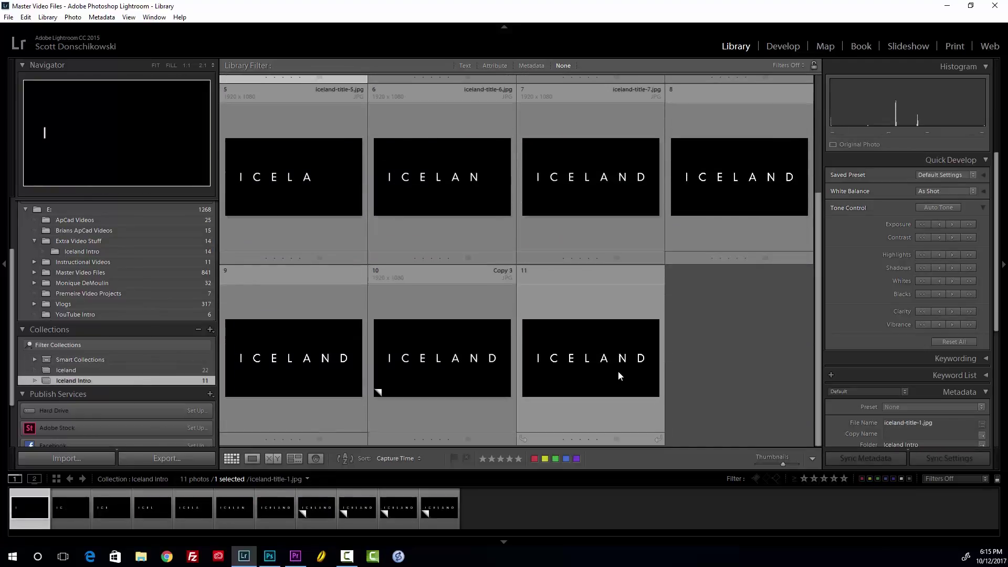
pyautogui.click(716, 192)
pyautogui.click(311, 356)
pyautogui.click(453, 358)
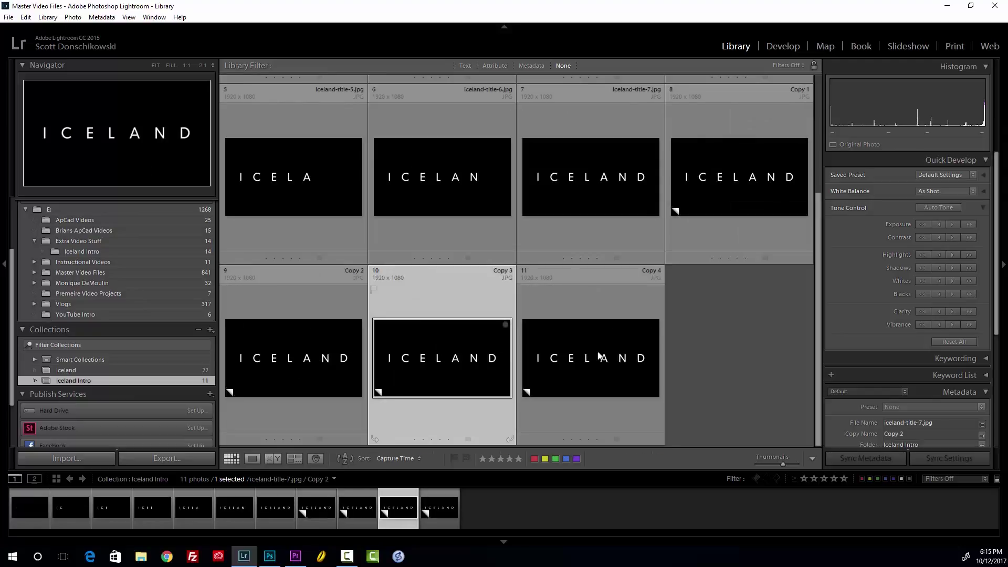
pyautogui.click(603, 360)
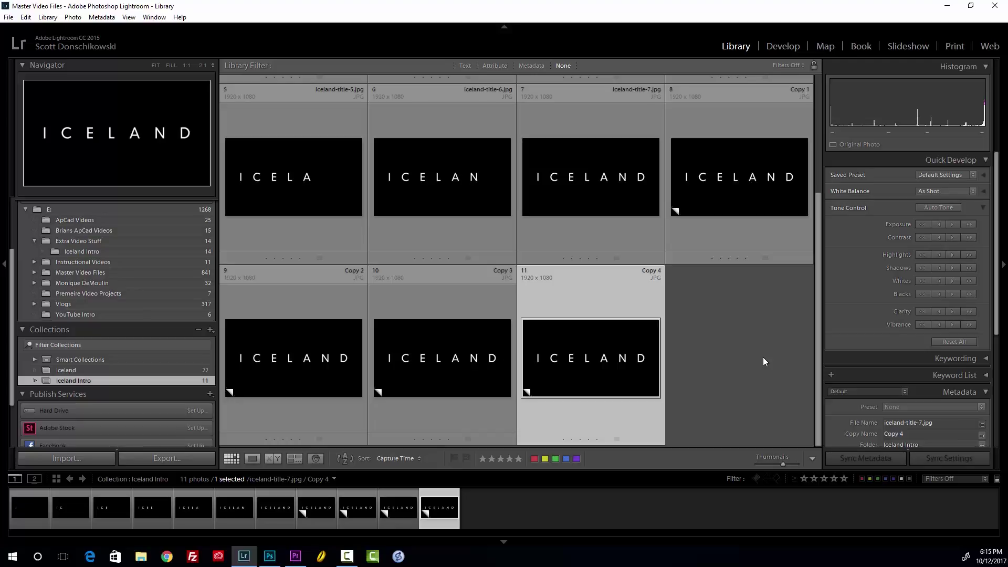
pyautogui.click(608, 166)
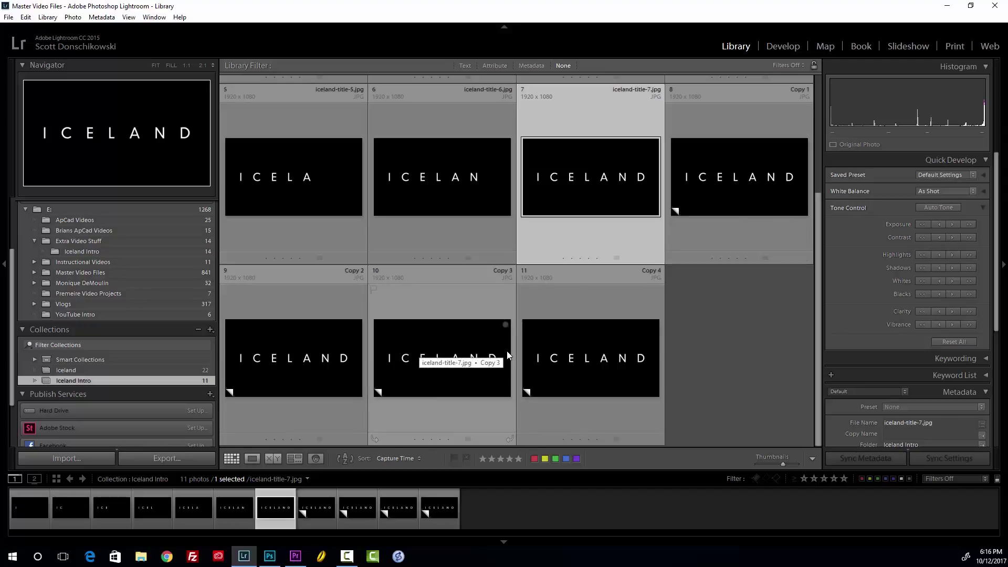
# - Point out the black opening clip, Copy 1, and the iceland title-1.jpg still at the start of the Iceland collection
pyautogui.scroll(4, 685, 334)
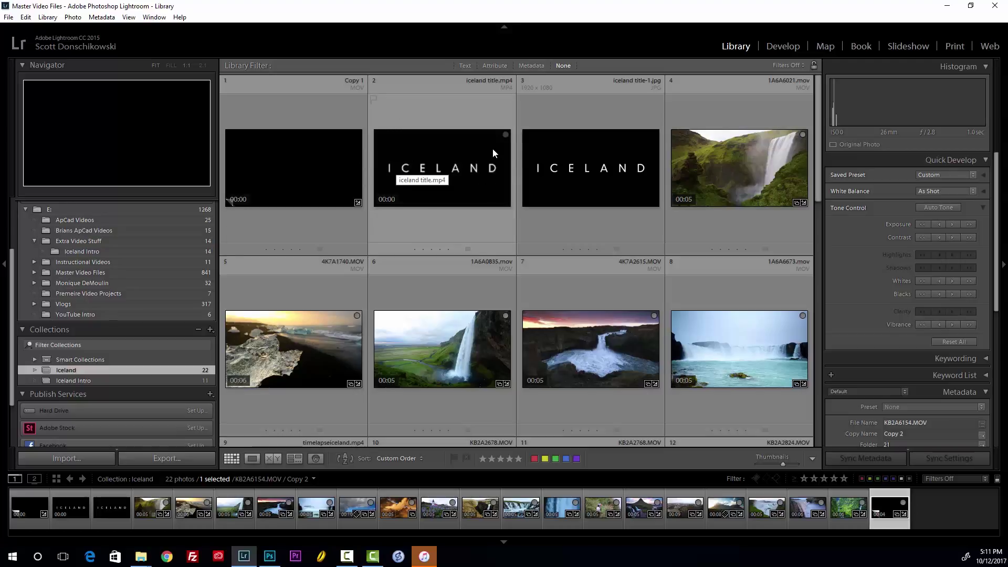
pyautogui.click(286, 167)
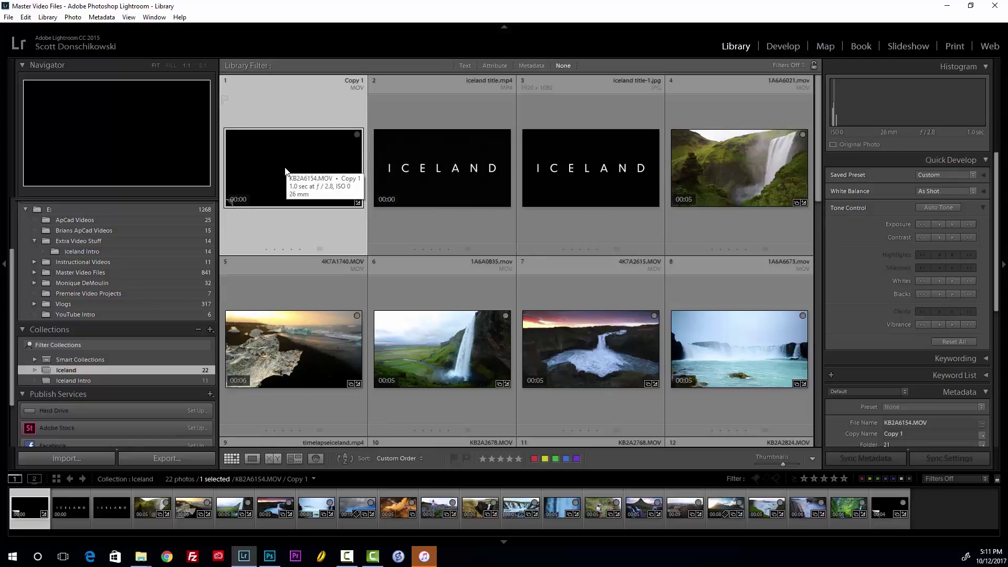
pyautogui.click(603, 186)
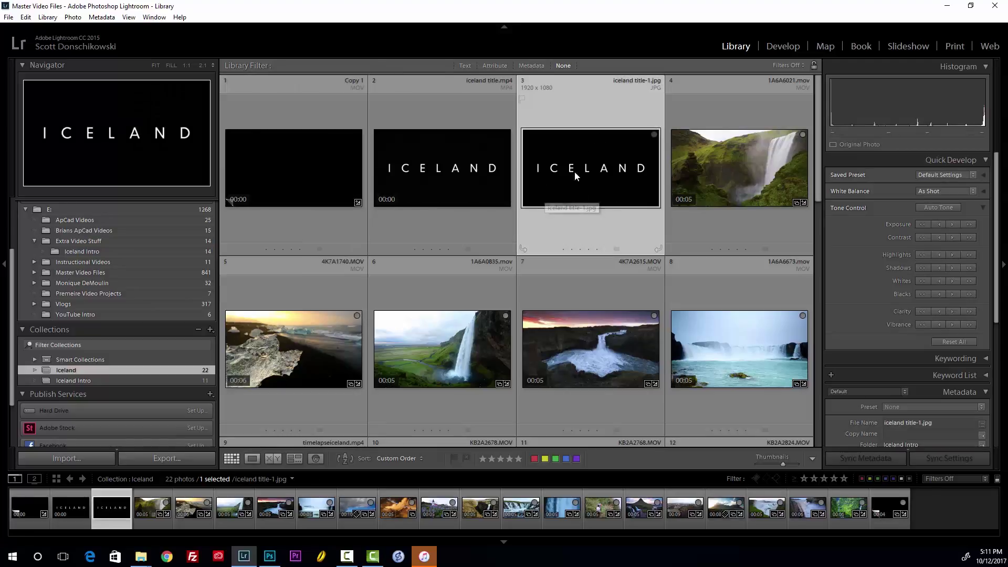
# - Play the black closing clip, Copy 2, in Loupe view, then return to the grid and review the Iceland clip order with nothing selected
pyautogui.scroll(-10, 585, 182)
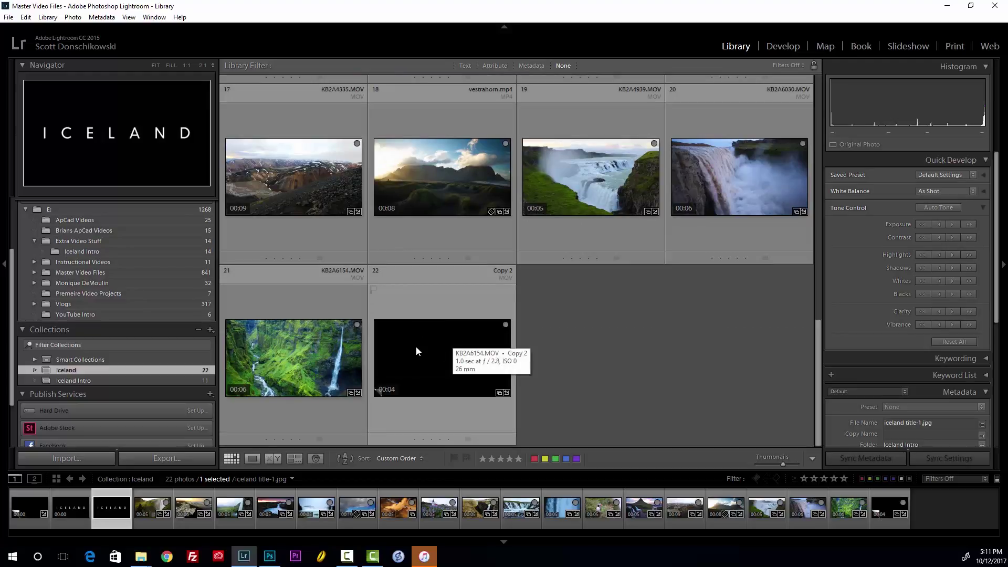
pyautogui.doubleClick(415, 346)
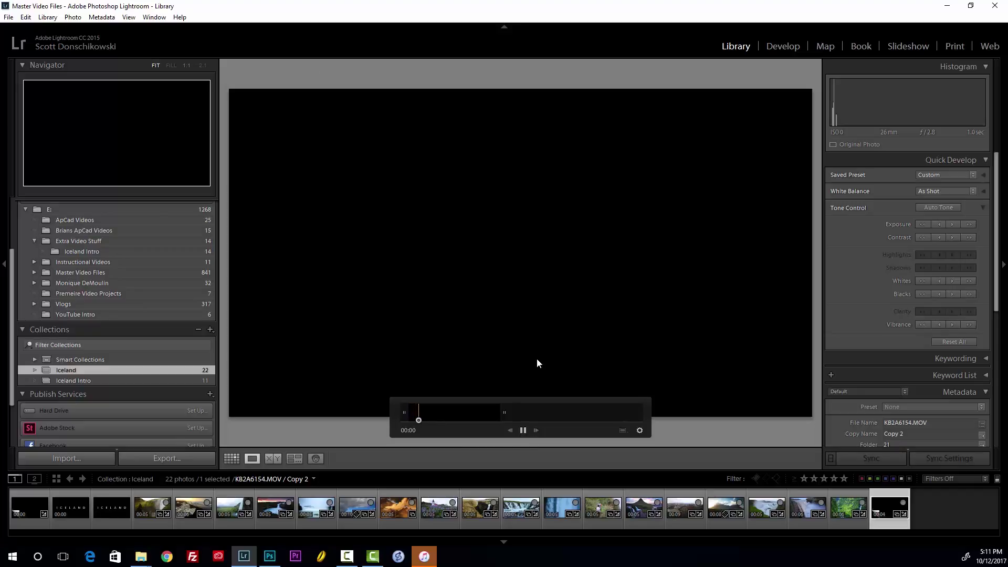
pyautogui.click(232, 460)
pyautogui.click(567, 362)
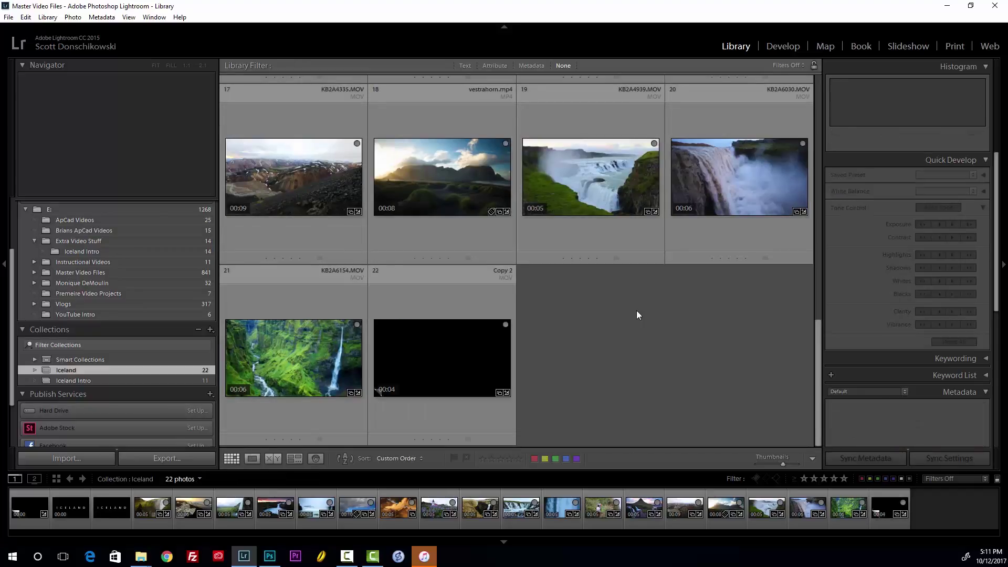
pyautogui.scroll(10, 638, 311)
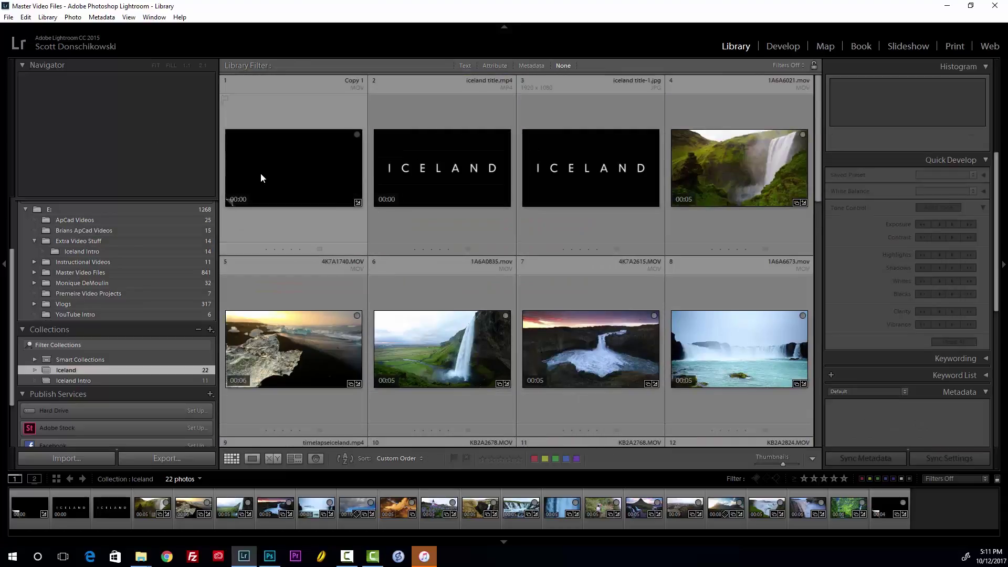
pyautogui.scroll(-10, 558, 268)
pyautogui.scroll(10, 558, 276)
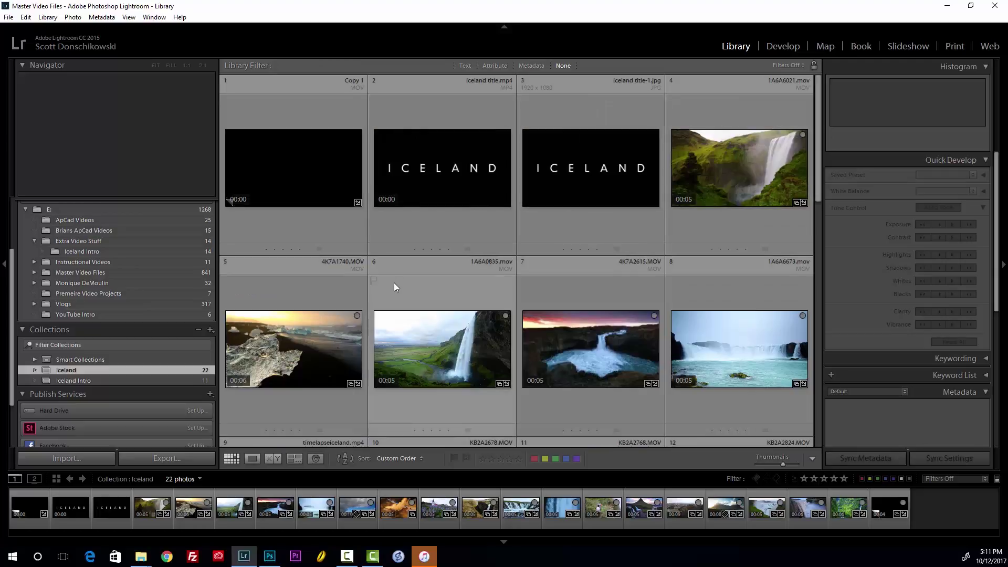
# - Switch to the Slideshow module, examine the video export dialog for the Iceland collection, and cancel the export
pyautogui.click(188, 458)
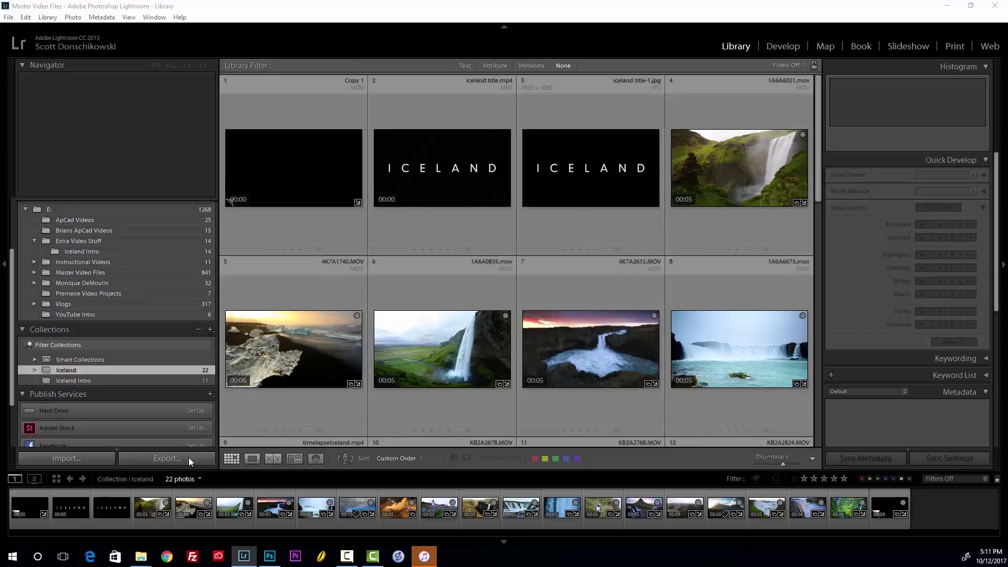
pyautogui.click(915, 51)
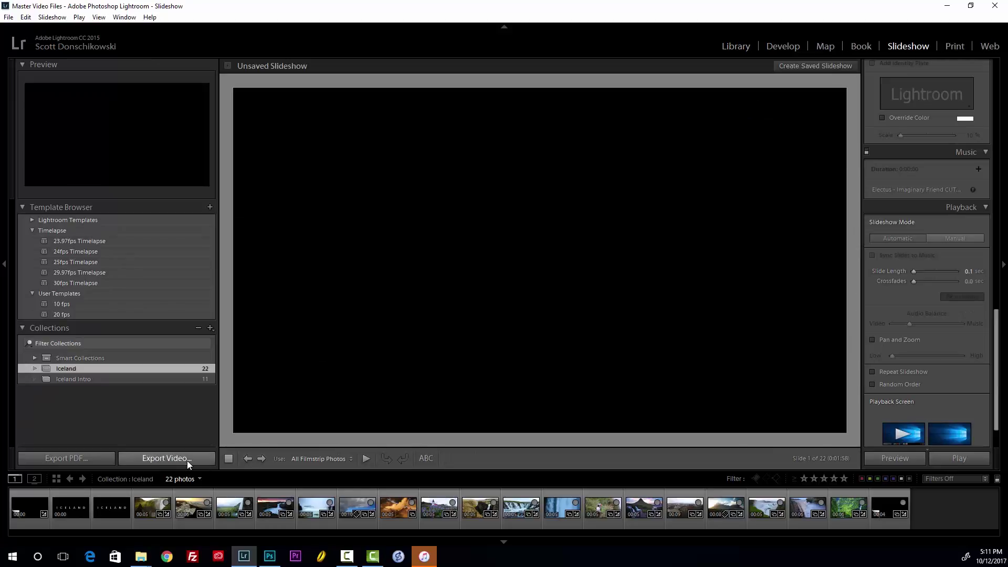
pyautogui.click(187, 459)
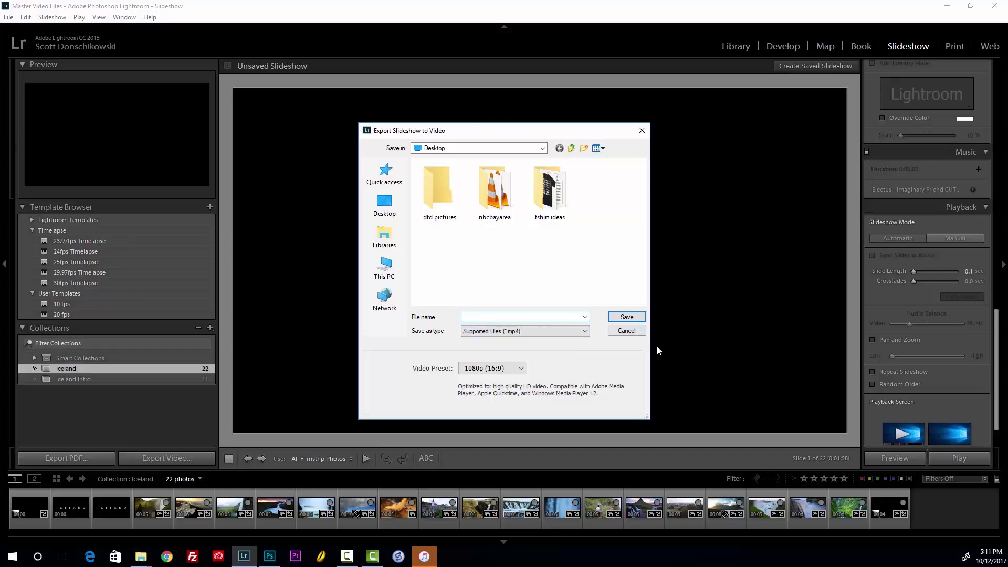
pyautogui.click(628, 331)
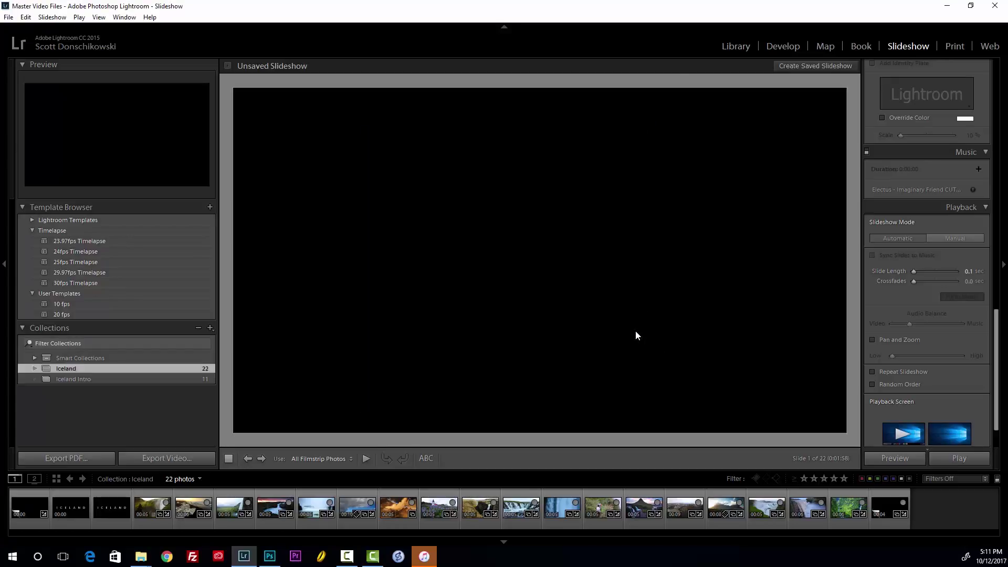